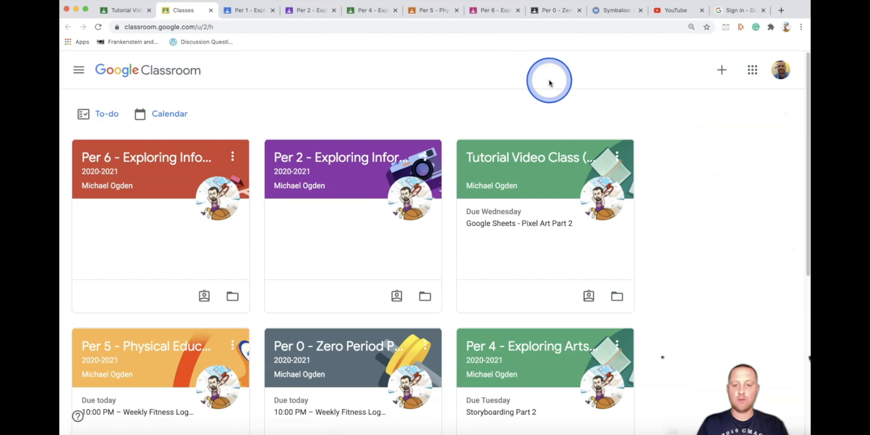
# Step: Open the "Google Sheets - Pixel Art Part 2" assignment in the Tutorial Video Class (Fake Class)
pyautogui.click(524, 161)
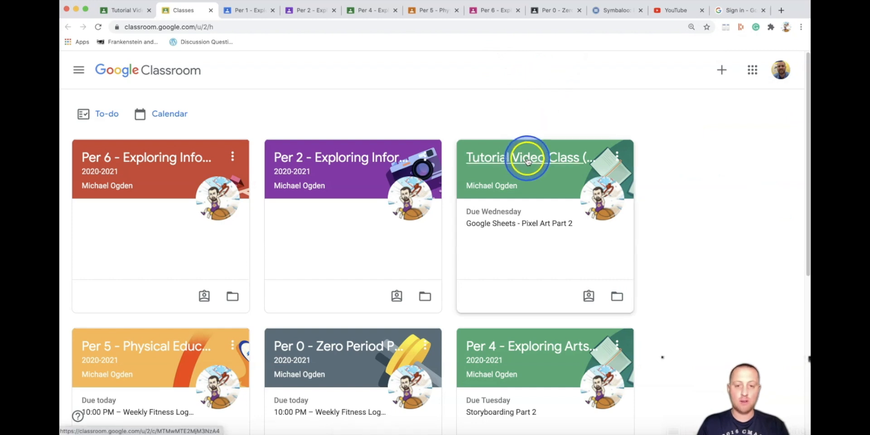
pyautogui.click(524, 158)
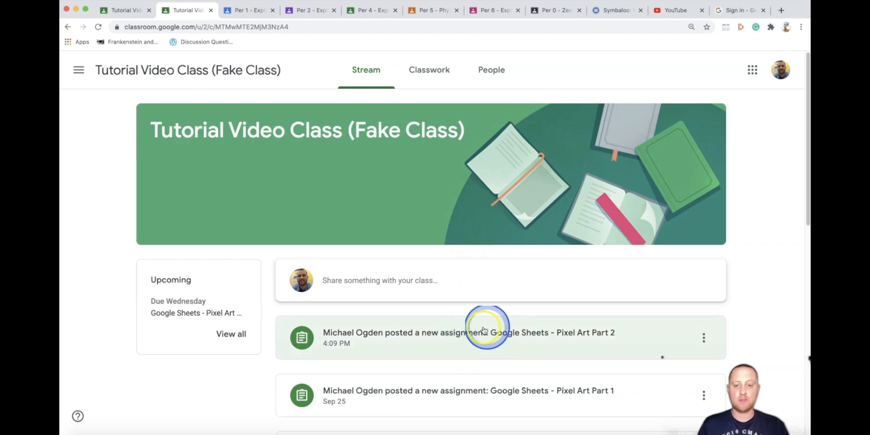
pyautogui.click(476, 348)
# Step: Read the pixel art assignment's directions, numbered steps, and requirements list, checking the square background requirement
pyautogui.scroll(-2, 372, 186)
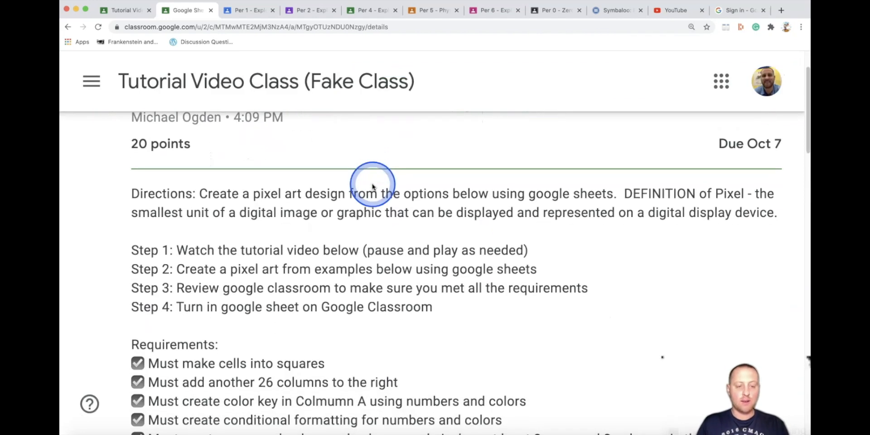
pyautogui.scroll(-1, 373, 187)
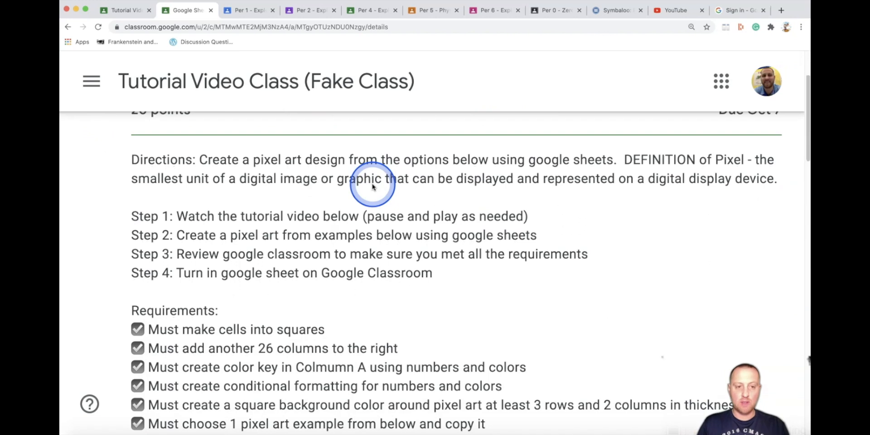
pyautogui.click(280, 191)
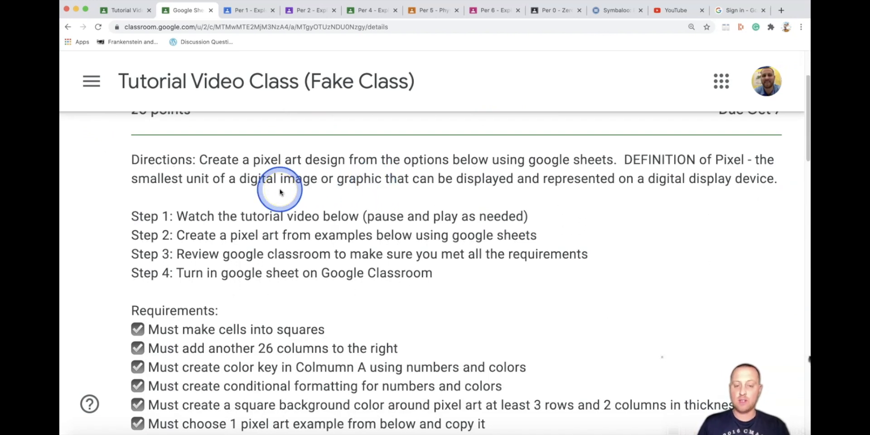
pyautogui.click(348, 197)
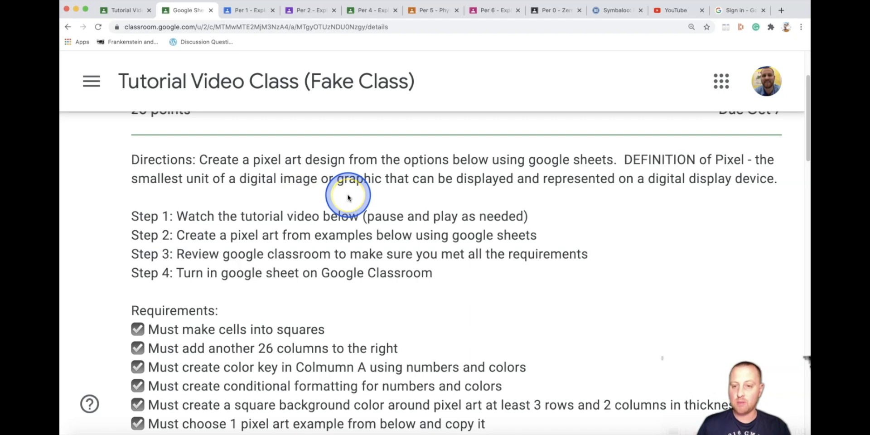
pyautogui.click(410, 209)
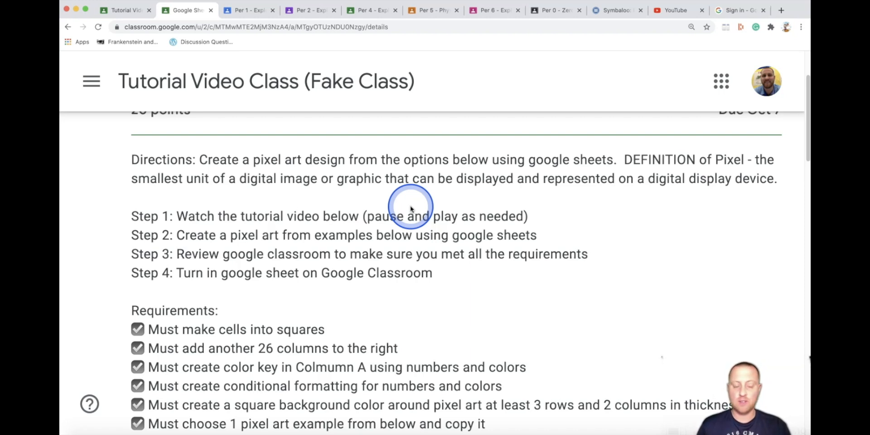
pyautogui.scroll(-1, 411, 208)
pyautogui.moveTo(132, 184); pyautogui.dragTo(380, 256)
pyautogui.click(475, 258)
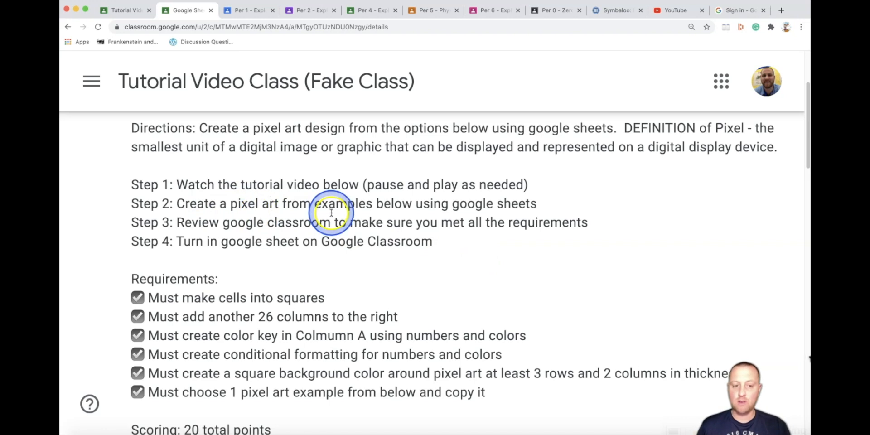
pyautogui.scroll(-1, 332, 210)
pyautogui.moveTo(248, 209); pyautogui.dragTo(136, 220)
pyautogui.click(432, 234)
pyautogui.click(284, 231)
pyautogui.scroll(-4, 287, 232)
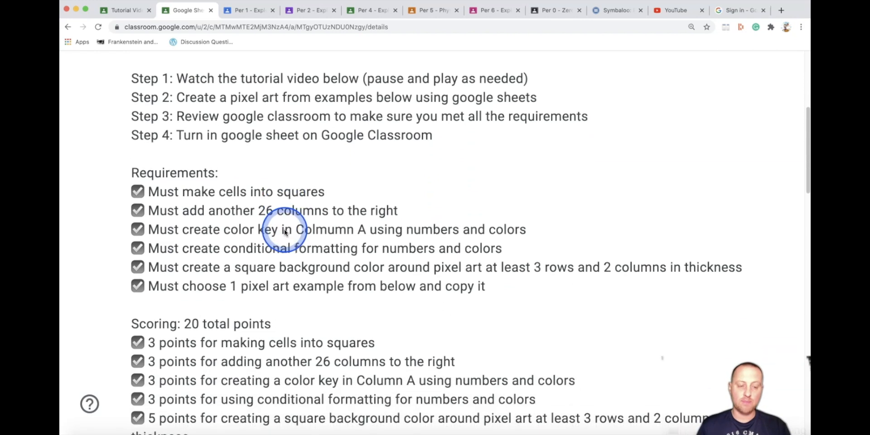
pyautogui.moveTo(110, 170); pyautogui.dragTo(482, 278)
pyautogui.click(520, 287)
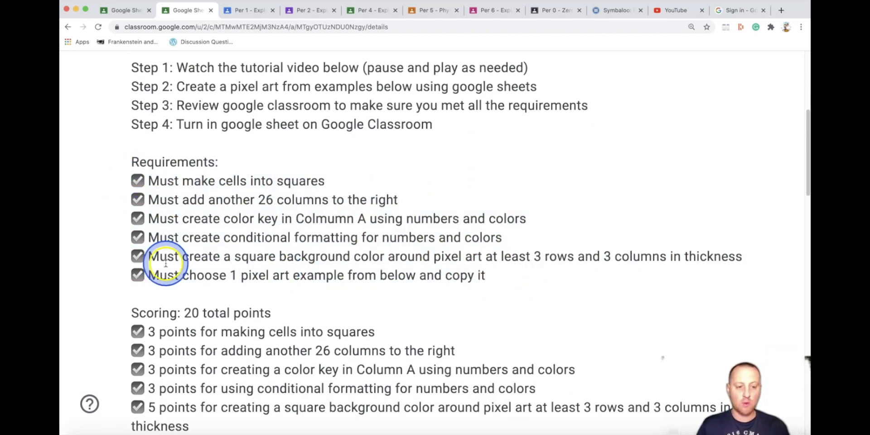
pyautogui.moveTo(147, 256); pyautogui.dragTo(749, 260)
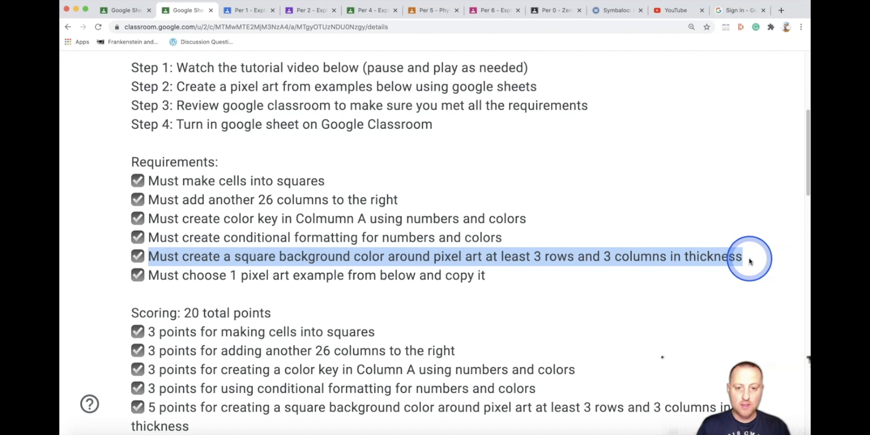
pyautogui.click(592, 194)
# Step: Review the assignment's scoring criteria and the attached pixel art example images
pyautogui.scroll(-3, 592, 190)
pyautogui.moveTo(139, 250); pyautogui.dragTo(561, 378)
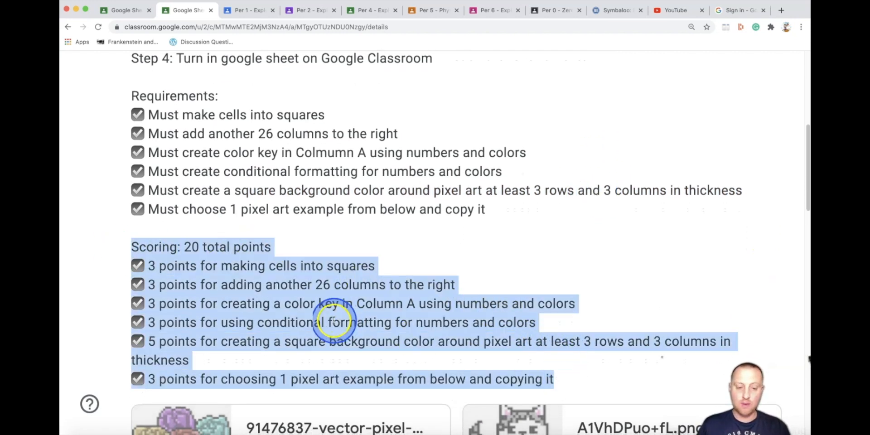
pyautogui.click(300, 356)
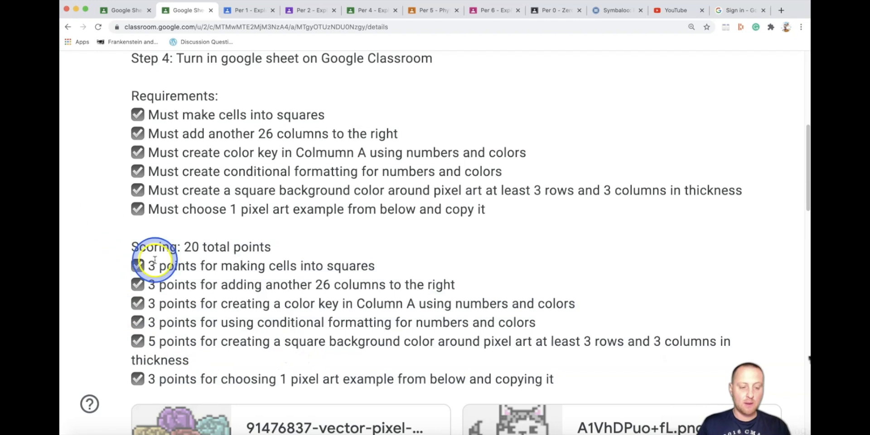
pyautogui.moveTo(197, 360); pyautogui.dragTo(135, 340)
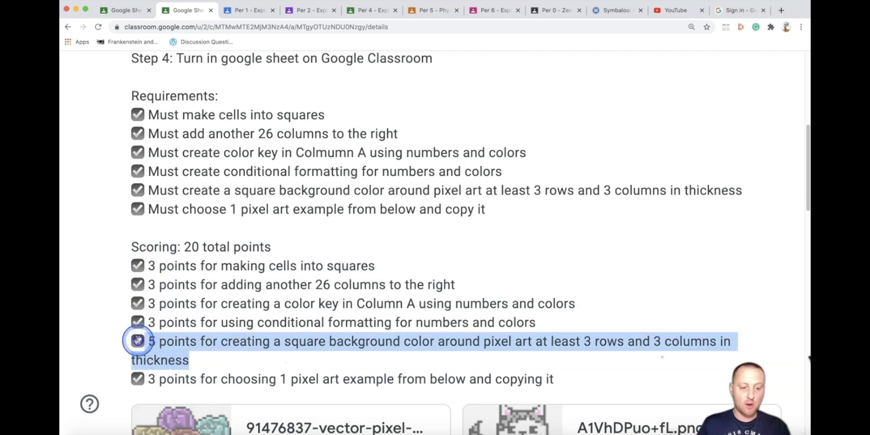
pyautogui.click(209, 363)
pyautogui.moveTo(184, 244); pyautogui.dragTo(201, 245)
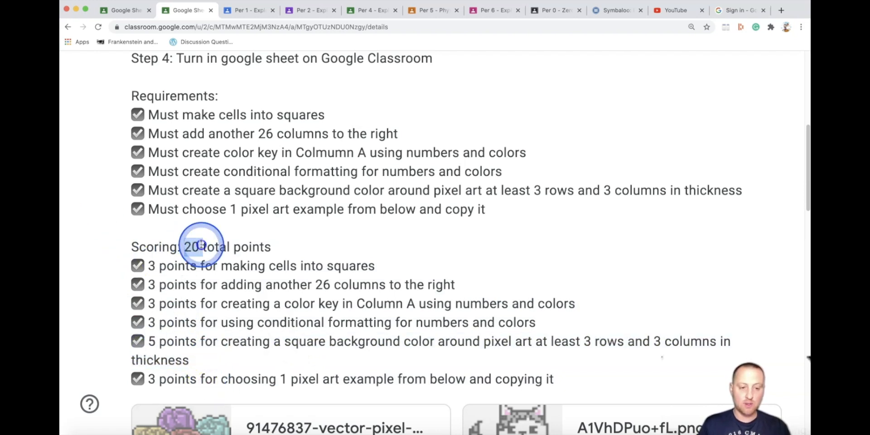
pyautogui.scroll(-6, 258, 223)
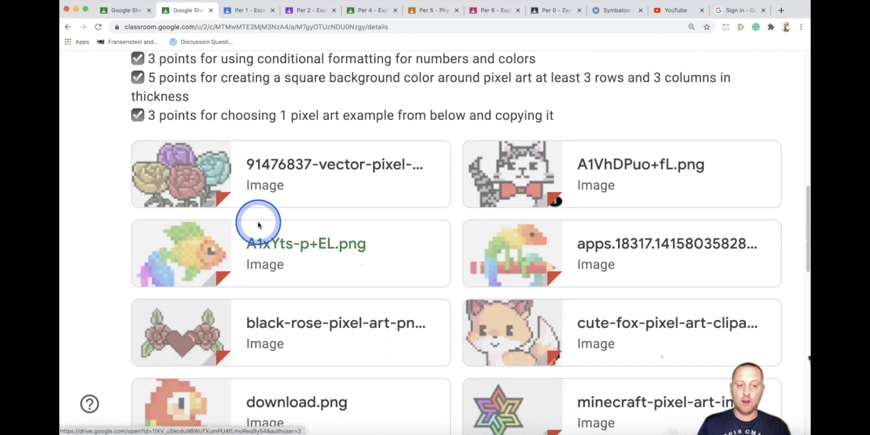
pyautogui.scroll(-2, 258, 224)
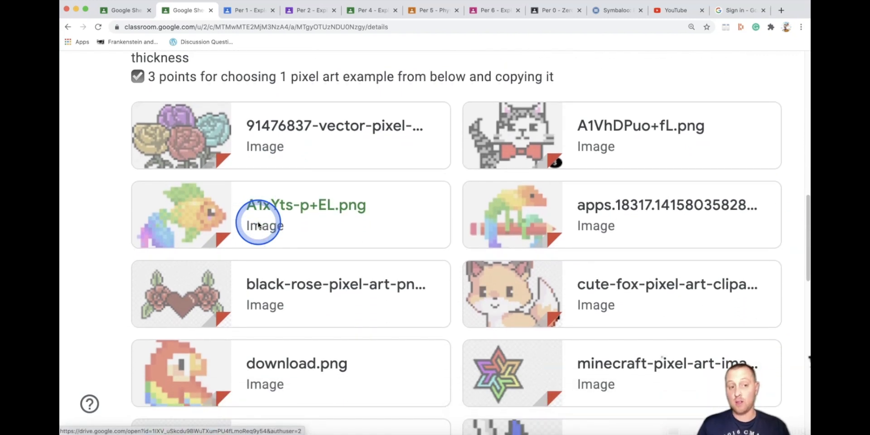
pyautogui.scroll(-3, 258, 224)
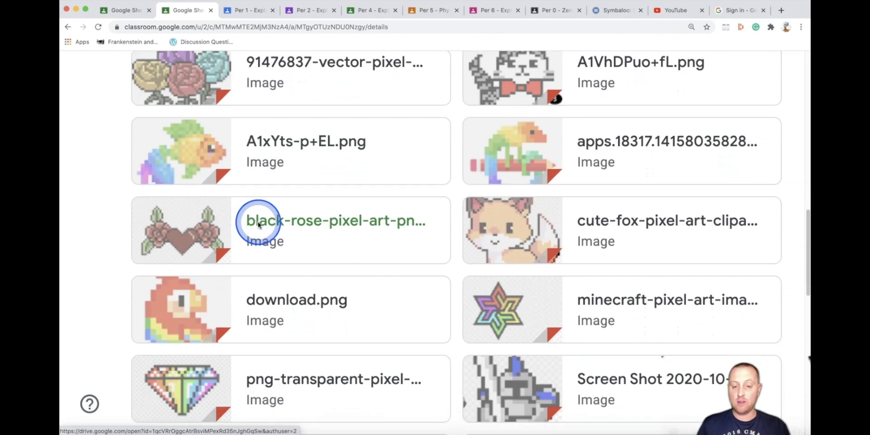
pyautogui.scroll(-3, 258, 224)
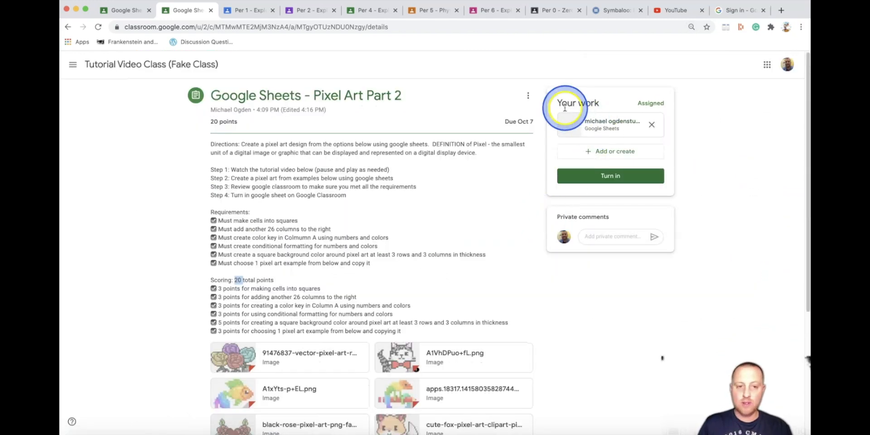
# Step: Open the Google Sheets file attached under Your work in the Pixel Art Part 2 assignment
pyautogui.click(616, 155)
pyautogui.click(613, 125)
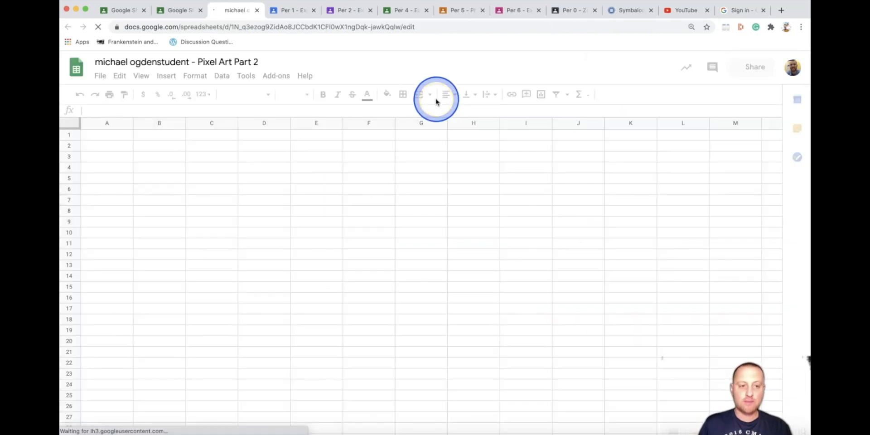
# Step: Examine the blank grid's cells, columns, and rows by selecting several of each
pyautogui.click(209, 167)
pyautogui.click(326, 177)
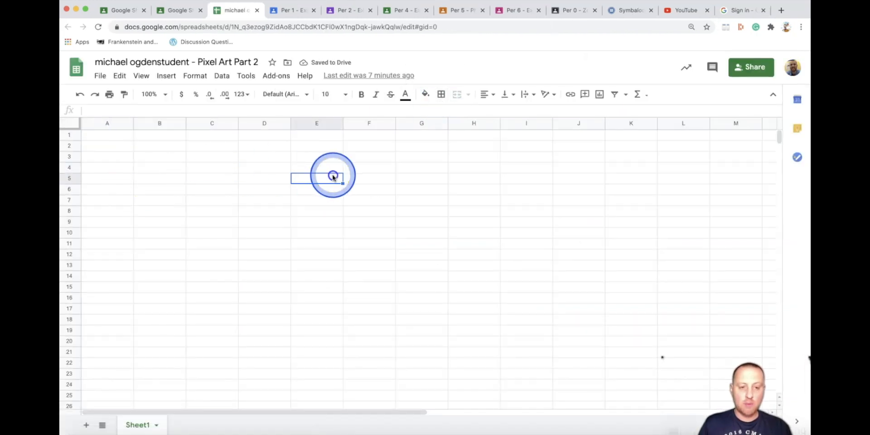
pyautogui.click(404, 203)
pyautogui.click(265, 167)
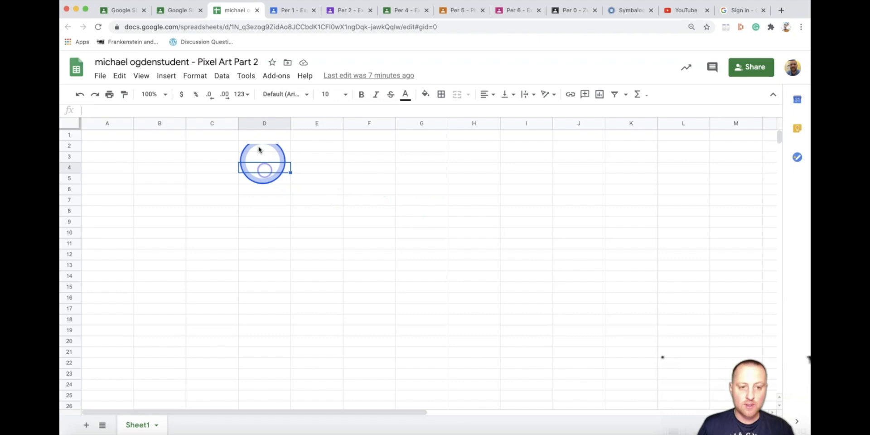
pyautogui.click(264, 123)
pyautogui.click(212, 125)
pyautogui.click(316, 125)
pyautogui.click(367, 125)
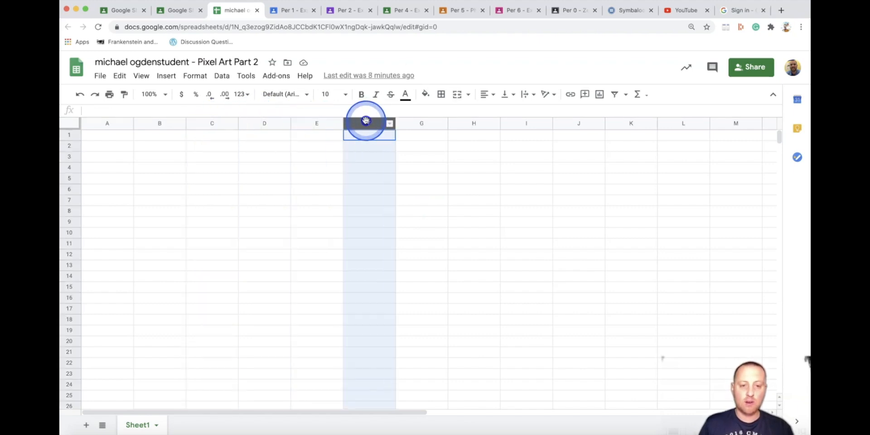
pyautogui.click(68, 145)
pyautogui.click(67, 167)
pyautogui.click(69, 189)
pyautogui.click(69, 211)
pyautogui.click(70, 244)
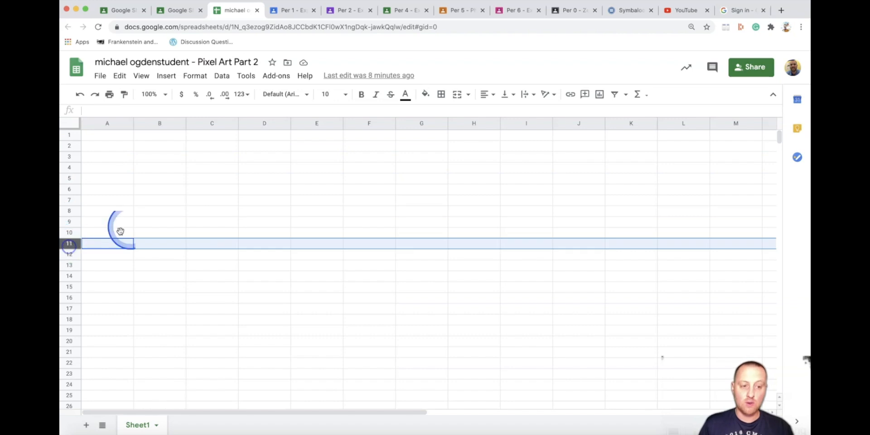
pyautogui.click(170, 207)
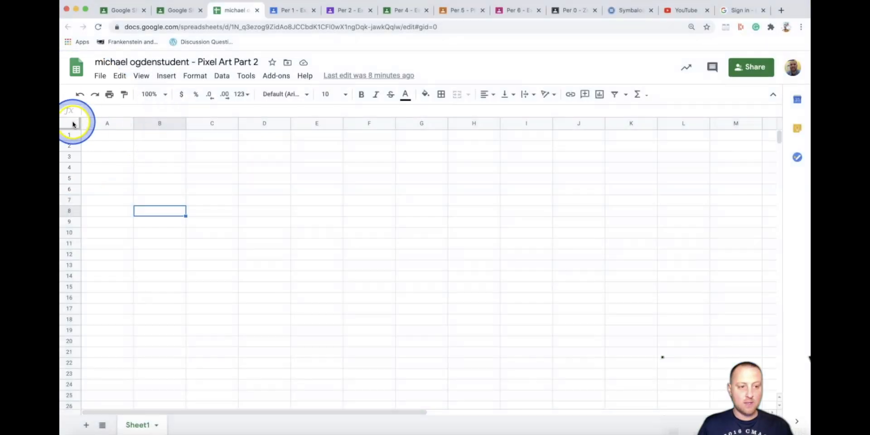
# Step: Set the spreadsheet's zoom level to 200%
pyautogui.click(72, 123)
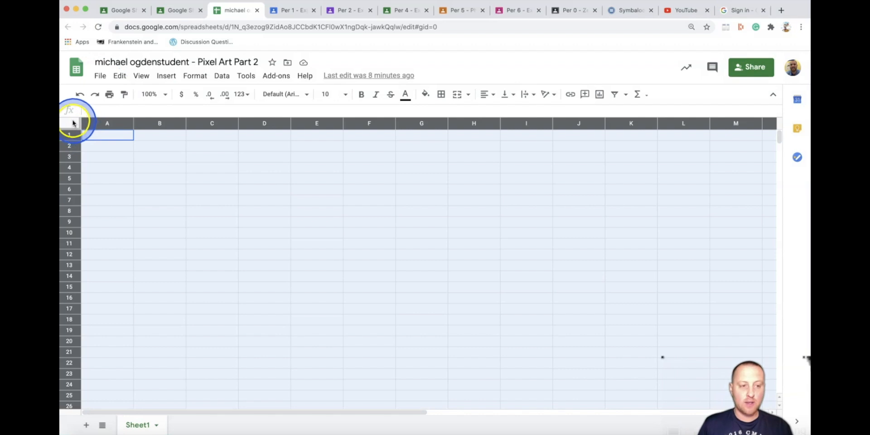
pyautogui.click(164, 94)
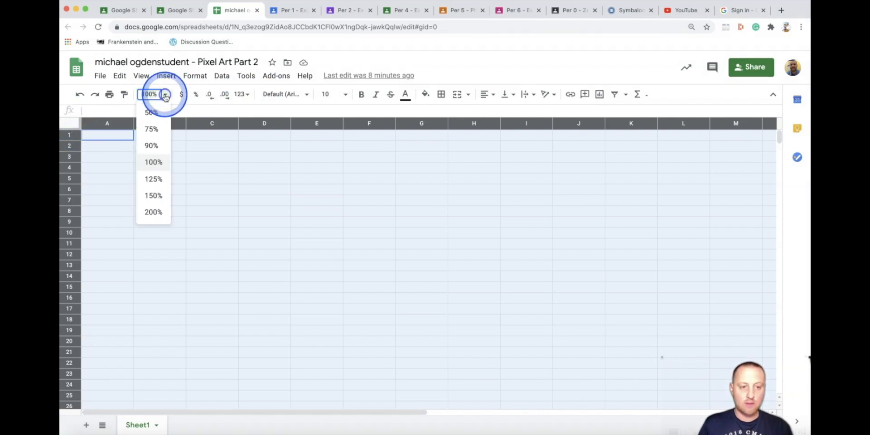
pyautogui.click(153, 211)
pyautogui.click(154, 215)
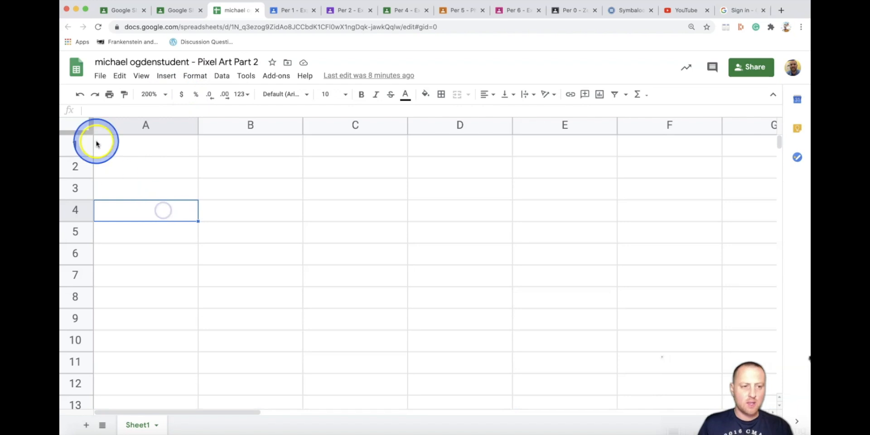
pyautogui.click(80, 126)
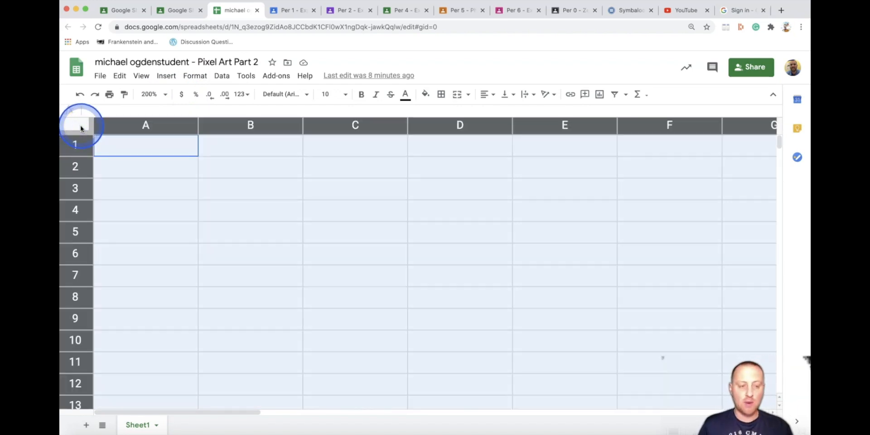
pyautogui.click(245, 234)
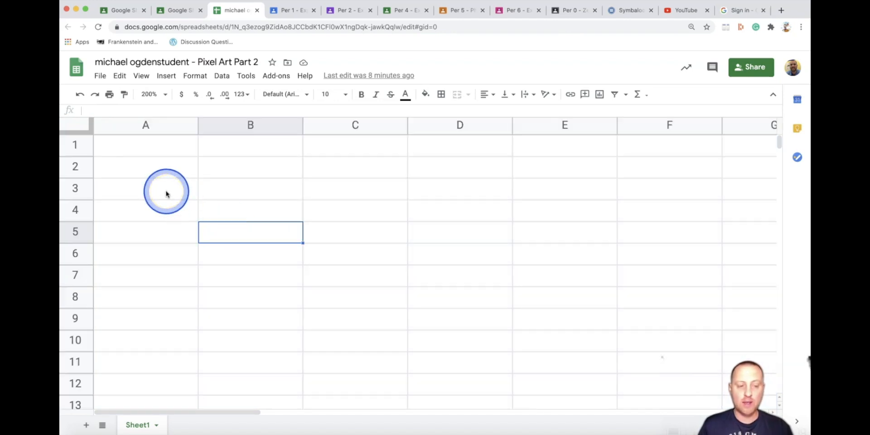
pyautogui.press('Up')
pyautogui.press('Up')
pyautogui.press('Up')
pyautogui.click(103, 134)
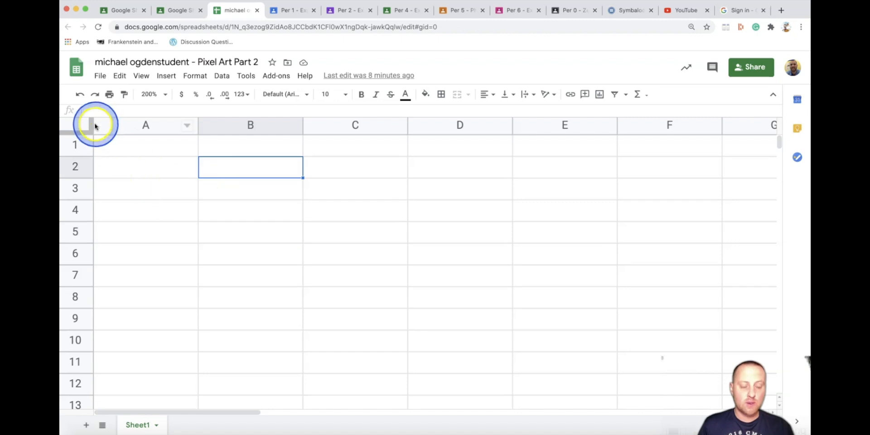
pyautogui.click(69, 130)
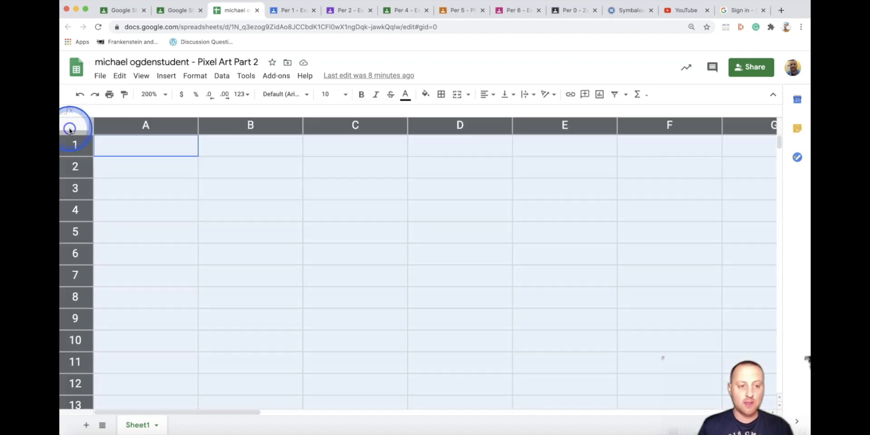
pyautogui.click(186, 210)
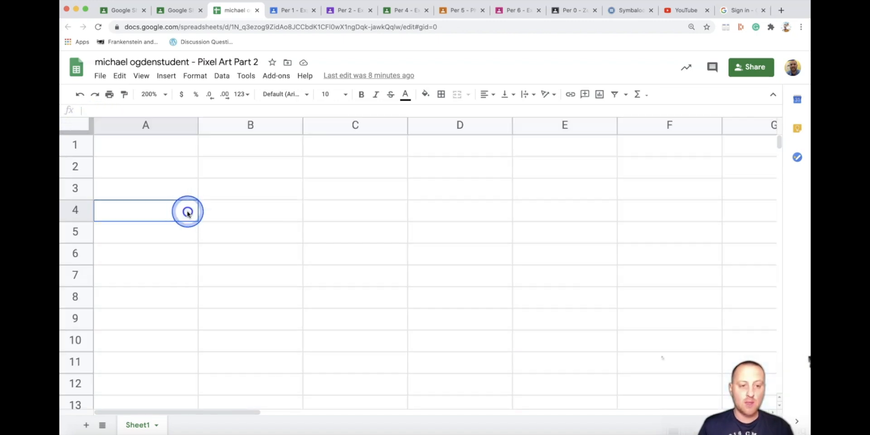
# Step: Narrow all columns of the sheet together until every cell is square and columns A to Z fit in view
pyautogui.click(75, 129)
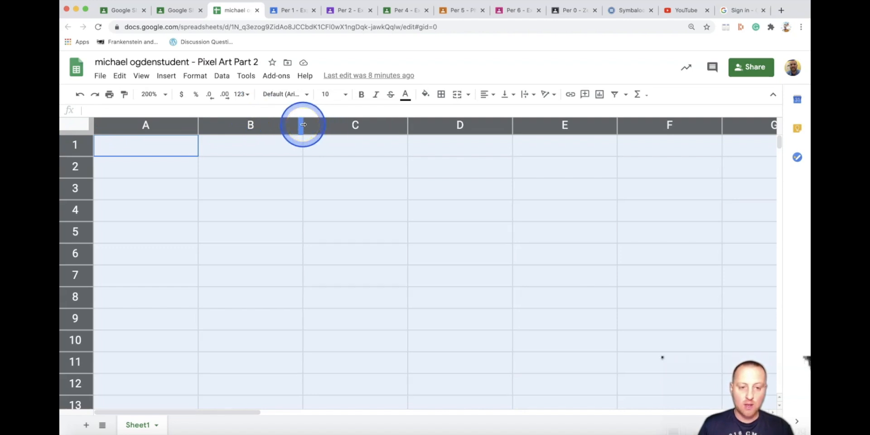
pyautogui.moveTo(303, 124); pyautogui.dragTo(223, 124)
pyautogui.click(250, 167)
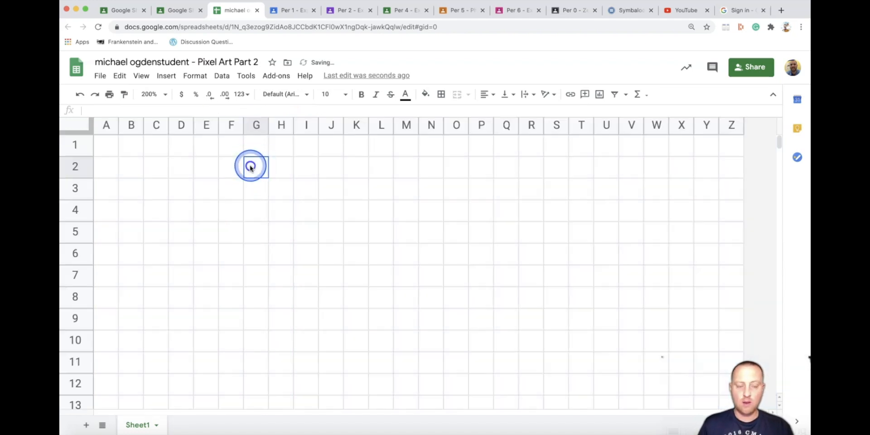
# Step: Set the zoom to 100% and insert 26 columns to the right of column Z
pyautogui.click(164, 95)
pyautogui.click(165, 166)
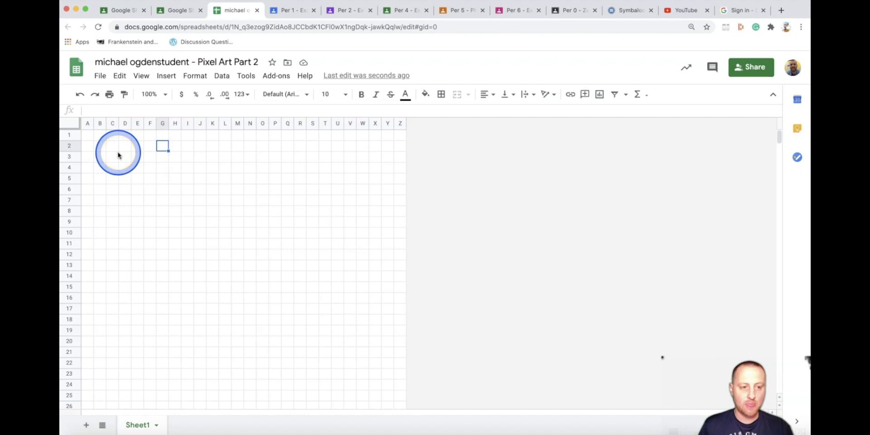
pyautogui.click(72, 123)
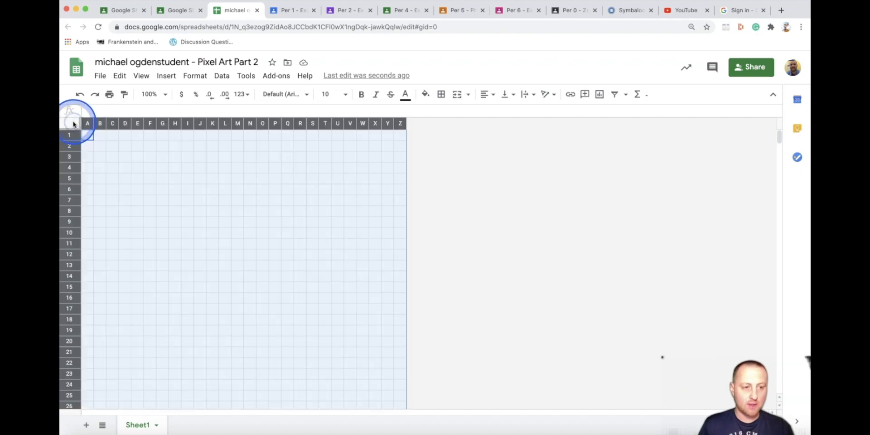
pyautogui.click(167, 76)
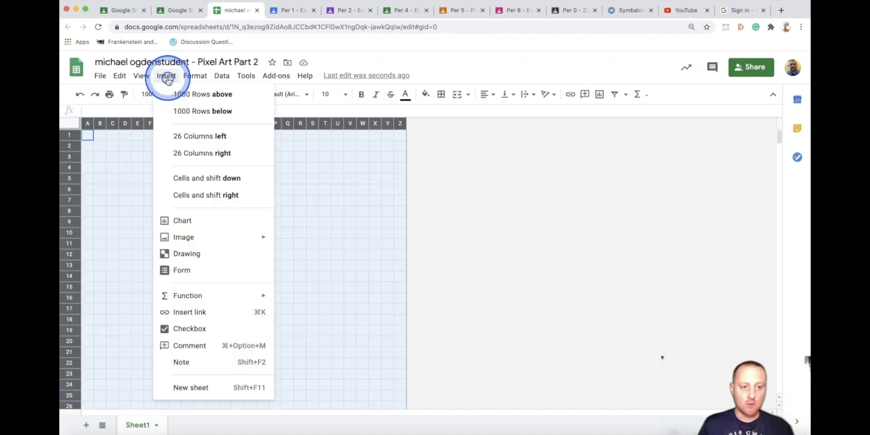
pyautogui.click(254, 162)
pyautogui.click(277, 189)
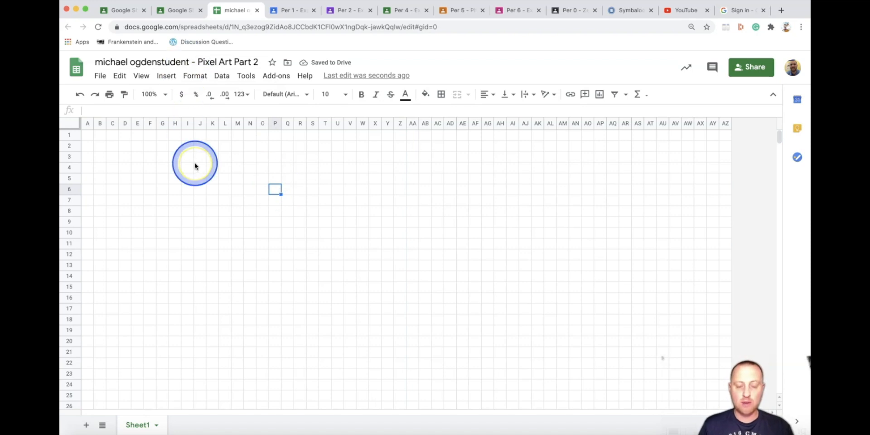
# Step: Switch to the Google Classroom assignment and open the rainbow diamond picture from its pixel art example attachments
pyautogui.click(194, 9)
pyautogui.scroll(-5, 262, 175)
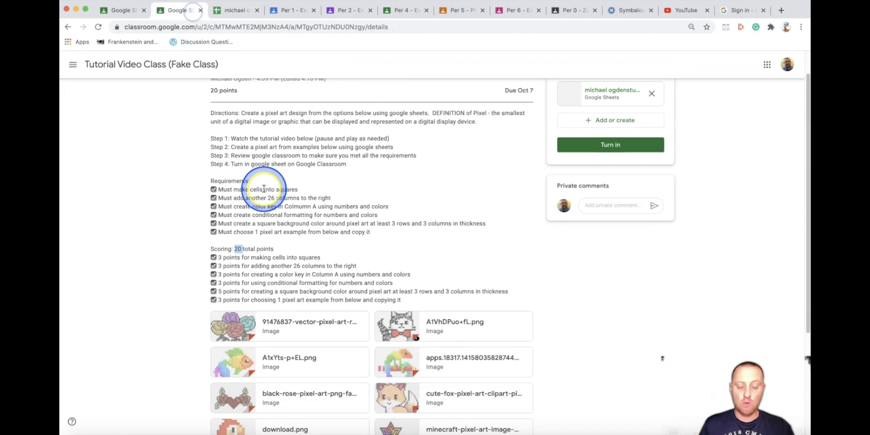
pyautogui.scroll(-3, 264, 188)
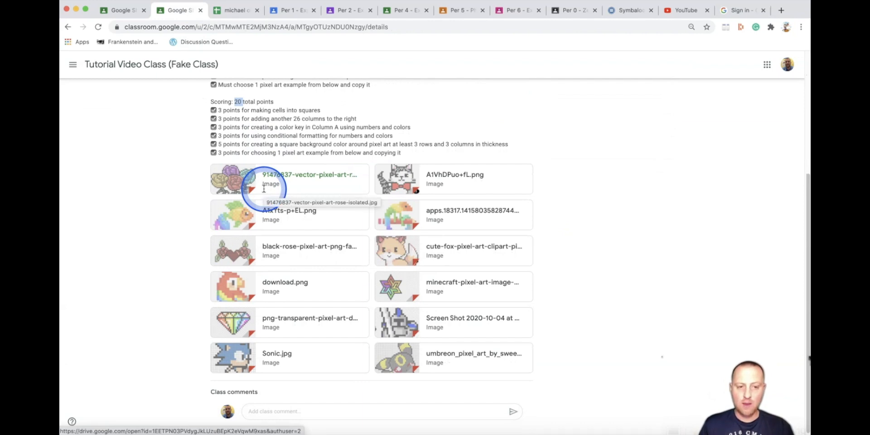
pyautogui.scroll(-1, 264, 189)
pyautogui.click(291, 305)
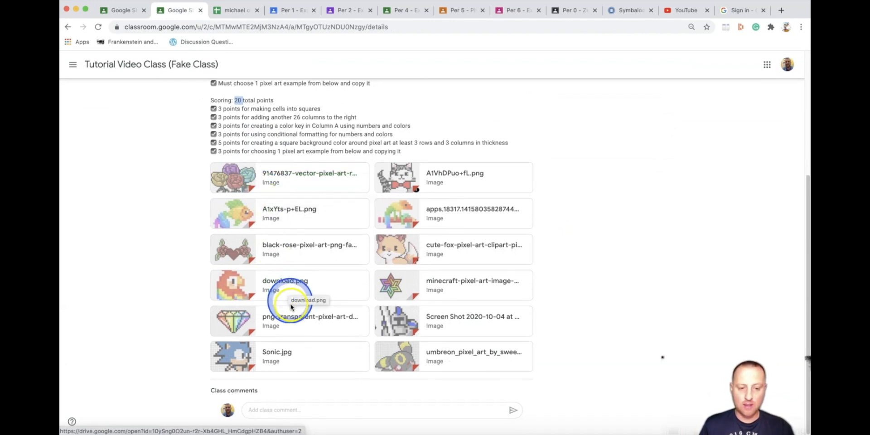
pyautogui.click(288, 321)
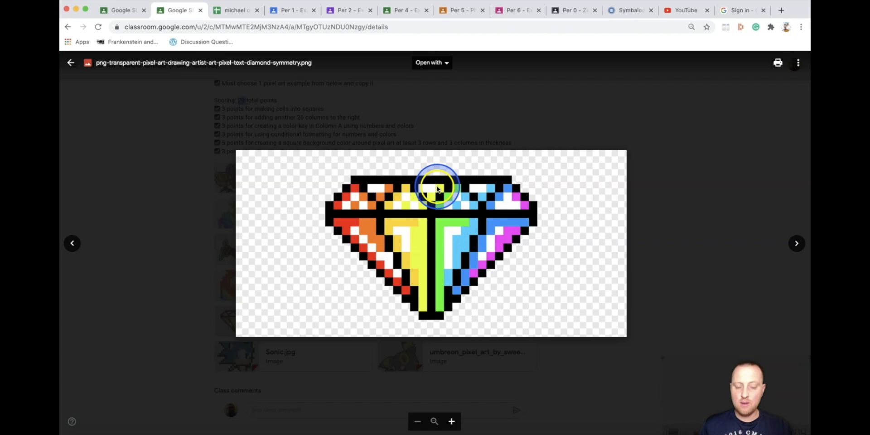
# Step: Save the diamond image to the Desktop as a PNG image
pyautogui.rightClick(432, 223)
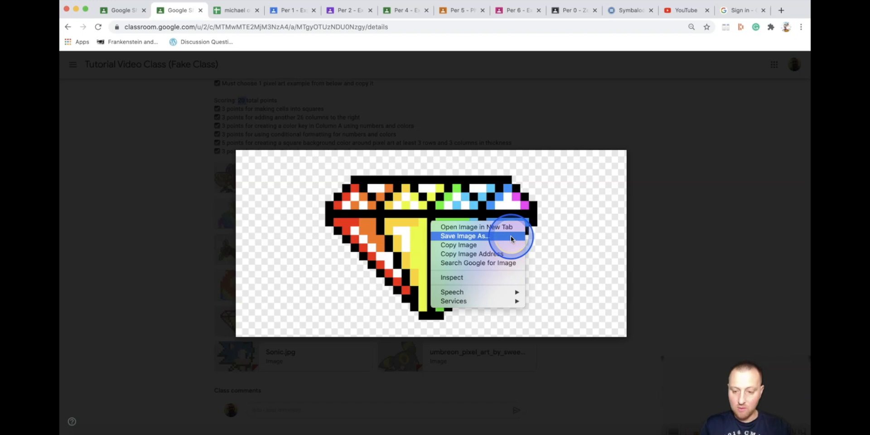
pyautogui.click(467, 210)
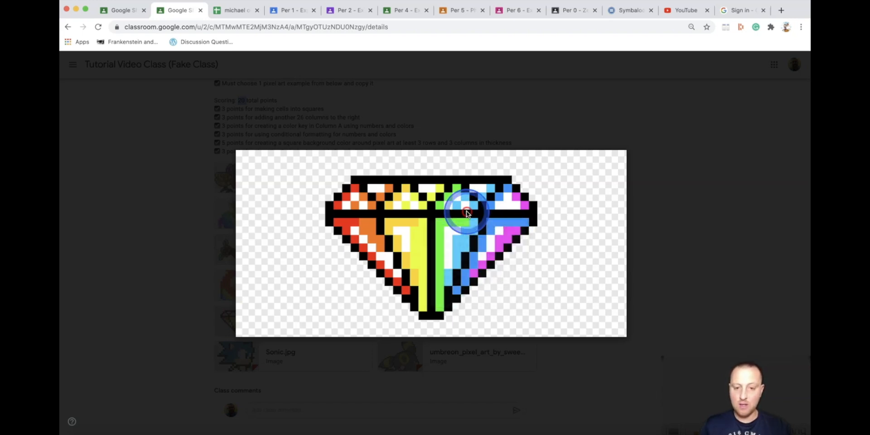
pyautogui.rightClick(466, 210)
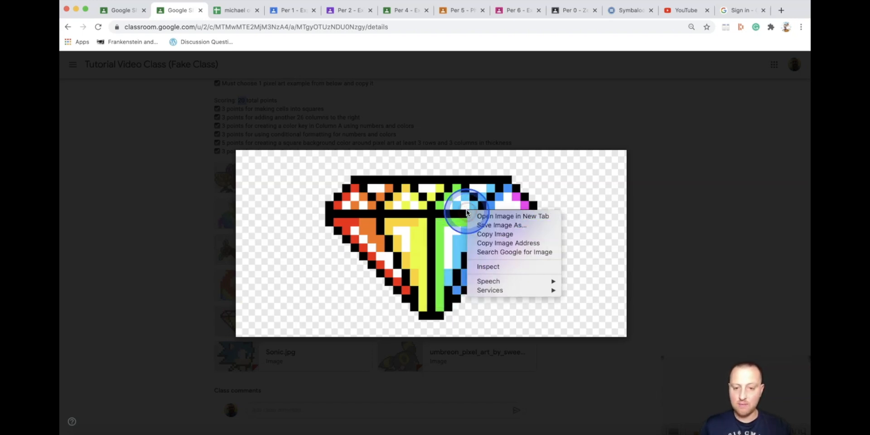
pyautogui.click(525, 228)
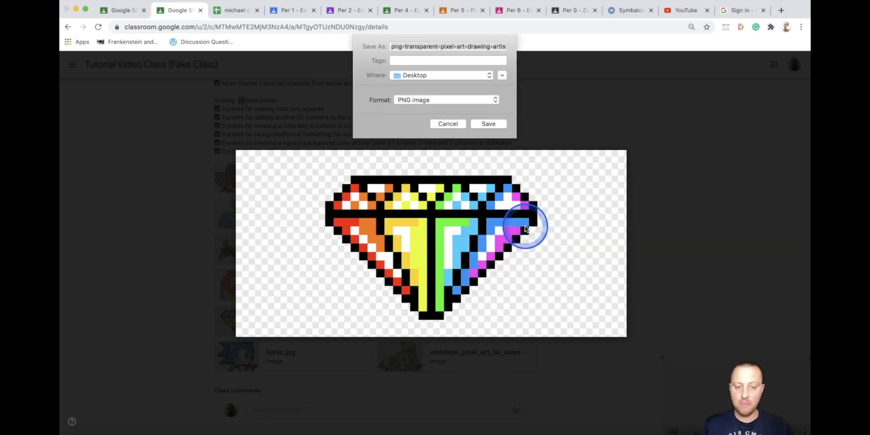
pyautogui.click(488, 123)
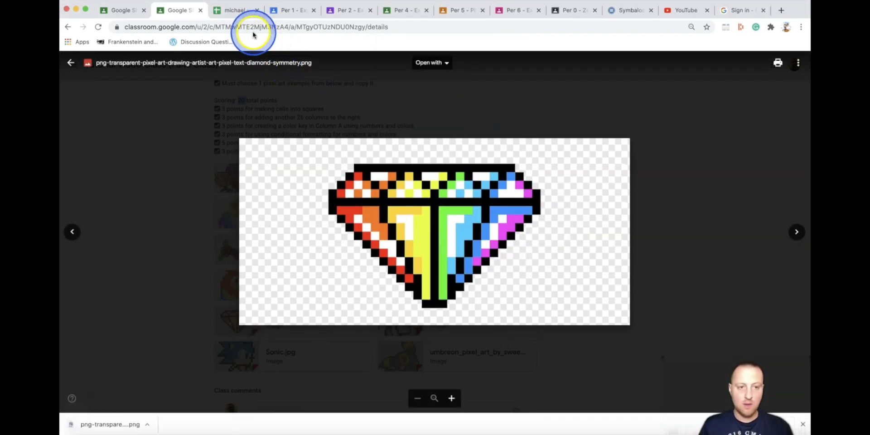
# Step: Insert the saved diamond PNG from the Desktop over the cells of the Pixel Art Part 2 spreadsheet
pyautogui.click(239, 13)
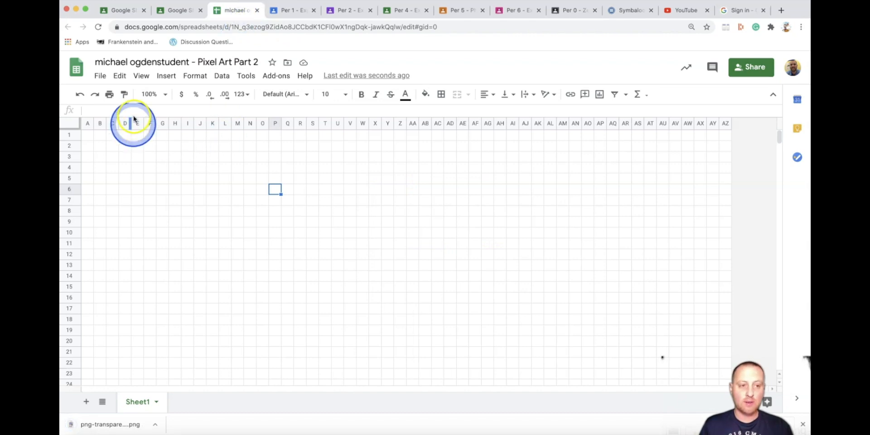
pyautogui.click(167, 77)
pyautogui.moveTo(251, 244)
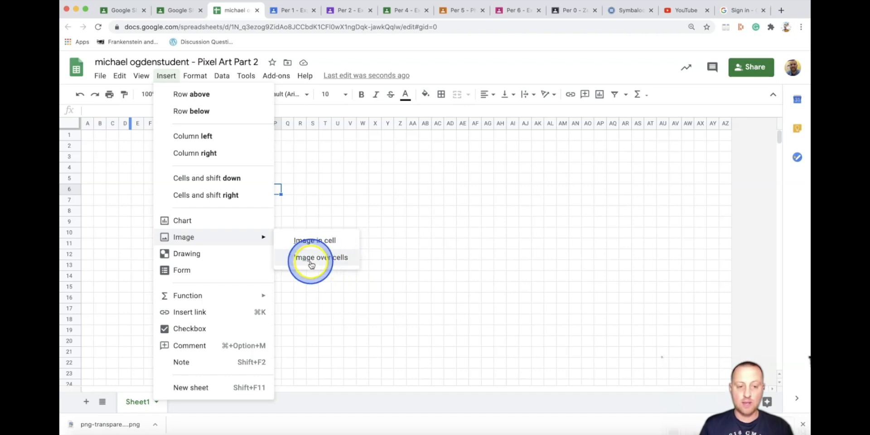
pyautogui.click(340, 261)
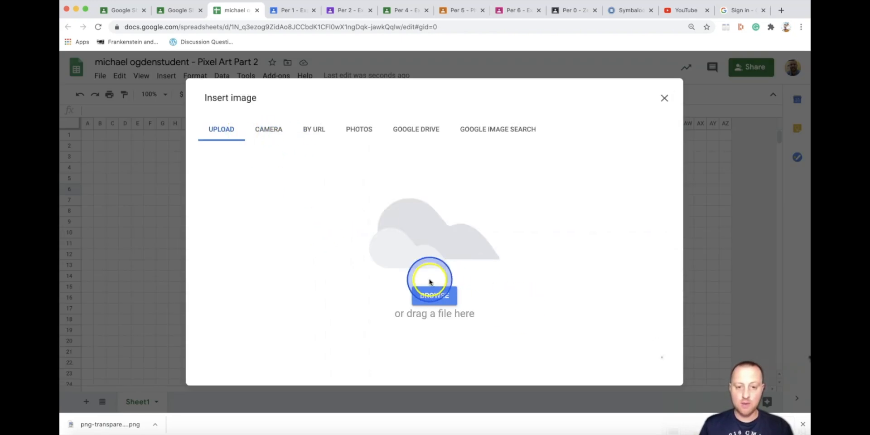
pyautogui.click(434, 295)
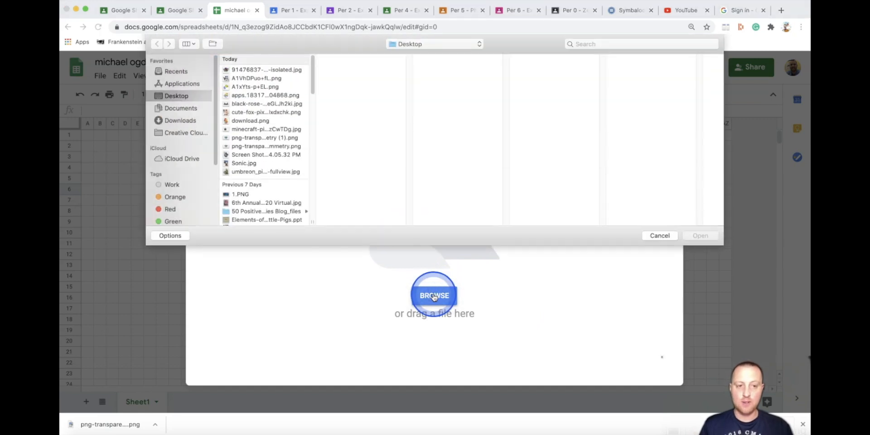
pyautogui.click(272, 88)
pyautogui.click(254, 138)
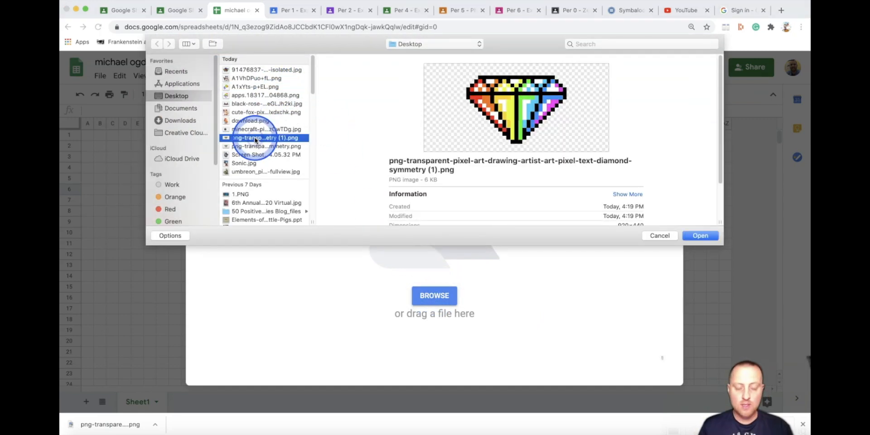
pyautogui.click(687, 234)
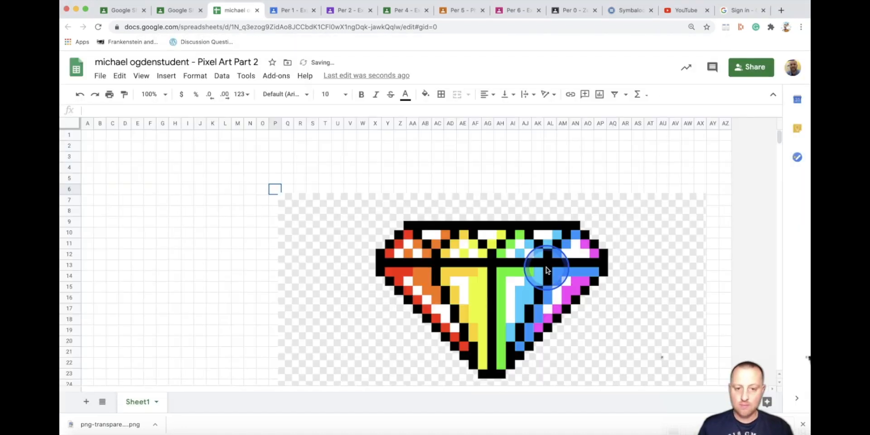
# Step: Move the diamond image up and left so it covers about columns E to AL, rows 2 to 20
pyautogui.click(487, 263)
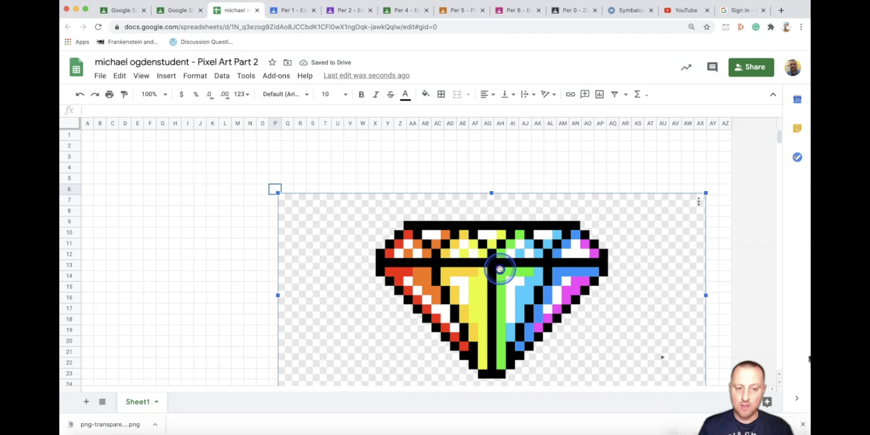
pyautogui.moveTo(499, 269); pyautogui.dragTo(344, 208)
pyautogui.click(602, 210)
pyautogui.moveTo(539, 234); pyautogui.dragTo(463, 230)
pyautogui.click(500, 236)
pyautogui.moveTo(409, 219); pyautogui.dragTo(549, 279)
pyautogui.click(604, 167)
pyautogui.click(549, 255)
pyautogui.moveTo(511, 259); pyautogui.dragTo(379, 216)
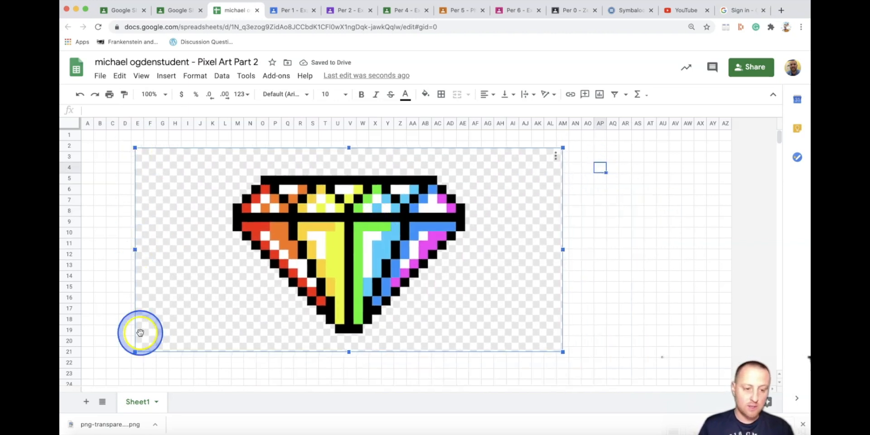
# Step: Shrink the diamond image to about half its size and place it over about columns AA to AR, rows 4 to 12
pyautogui.moveTo(135, 352); pyautogui.dragTo(434, 208)
pyautogui.moveTo(437, 150); pyautogui.dragTo(412, 147)
pyautogui.click(453, 180)
pyautogui.click(518, 190)
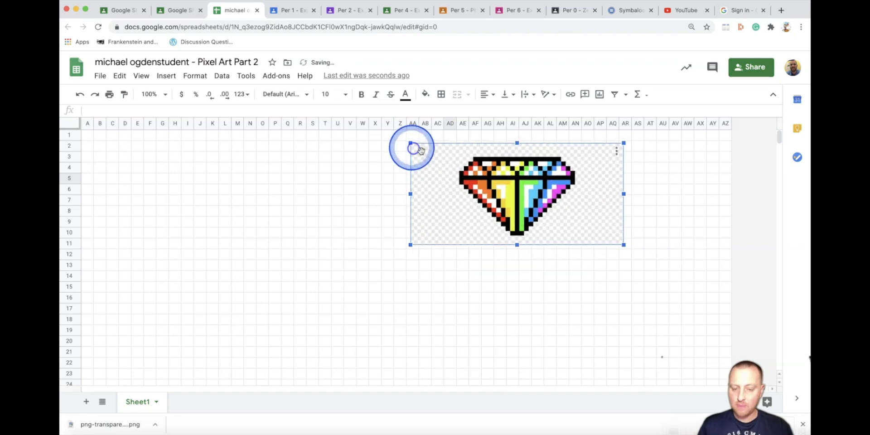
pyautogui.click(86, 134)
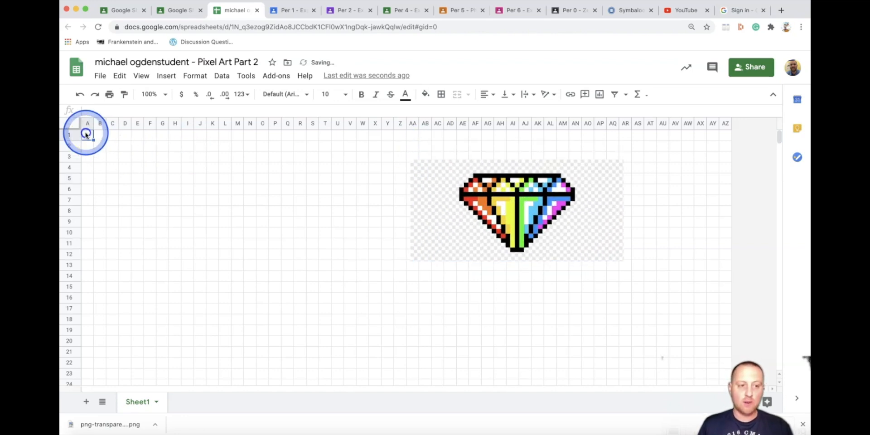
# Step: Review the assignment's requirements for square cells, the column A color key, and conditional formatting in Google Classroom
pyautogui.hotkey('ctrl', 'shift', 'Tab')
pyautogui.moveTo(153, 153); pyautogui.dragTo(355, 154)
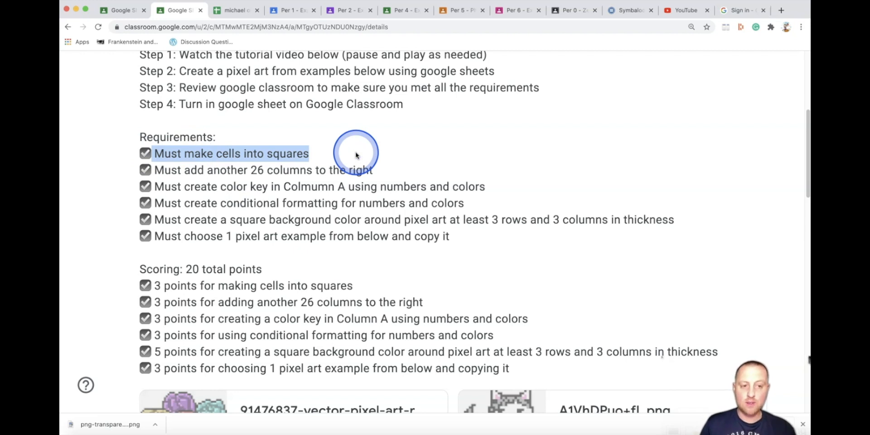
pyautogui.moveTo(201, 154); pyautogui.dragTo(361, 163)
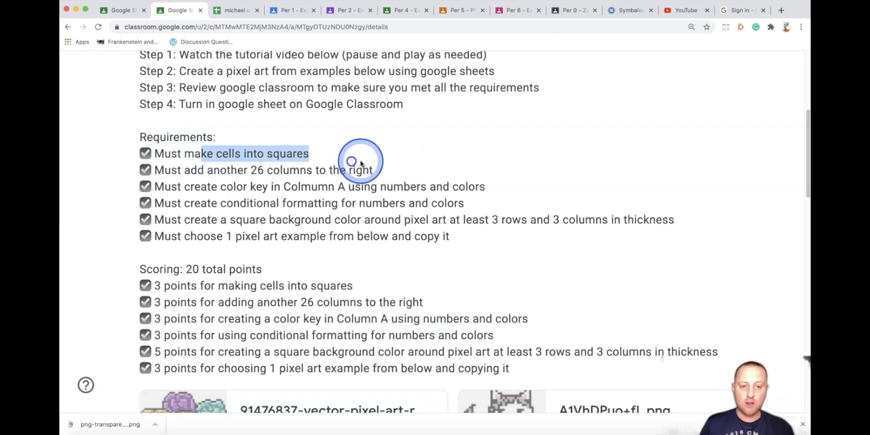
pyautogui.click(352, 153)
pyautogui.moveTo(178, 186); pyautogui.dragTo(496, 190)
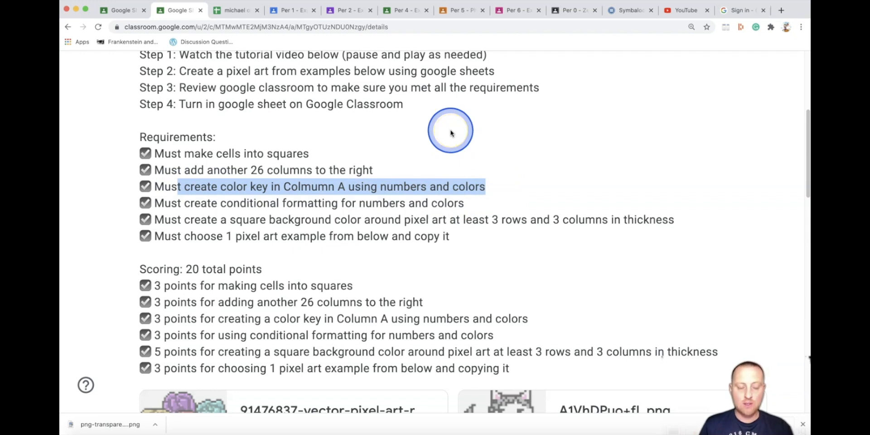
pyautogui.moveTo(263, 203); pyautogui.dragTo(337, 203)
pyautogui.moveTo(208, 187); pyautogui.dragTo(401, 186)
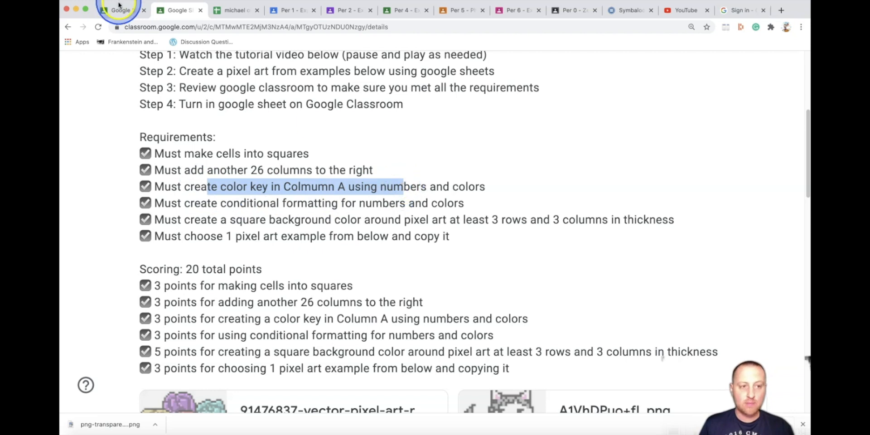
# Step: Return to the Pixel Art Part 2 spreadsheet and open a new conditional formatting rule for the whole sheet
pyautogui.click(234, 10)
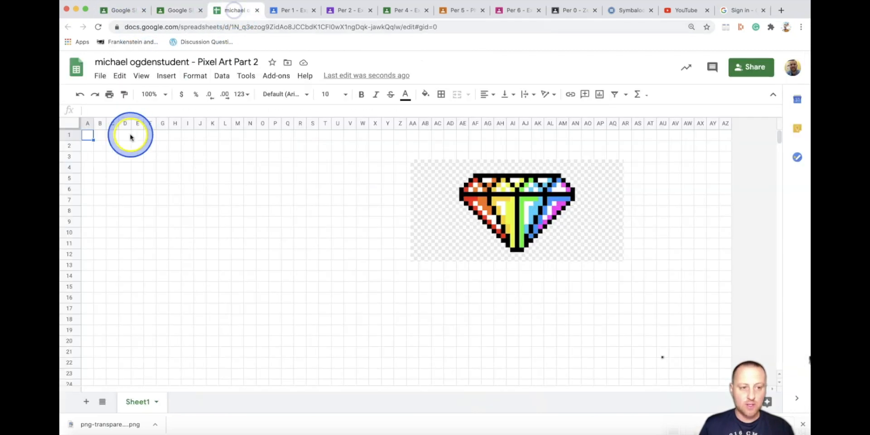
pyautogui.click(88, 125)
pyautogui.click(87, 144)
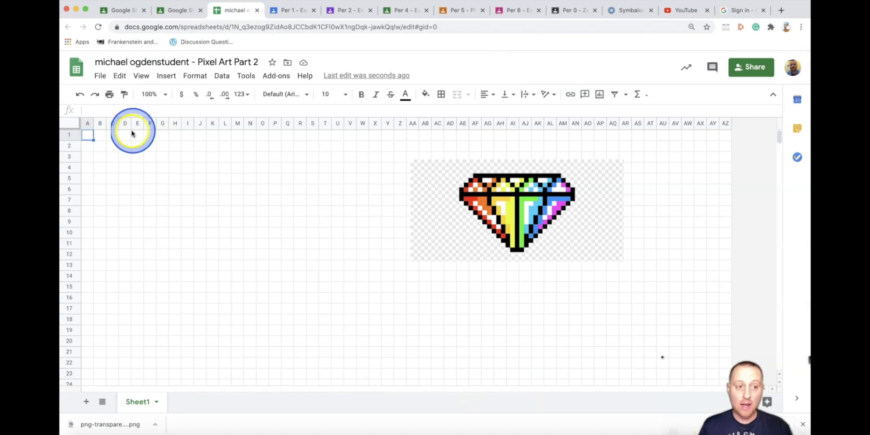
pyautogui.click(74, 122)
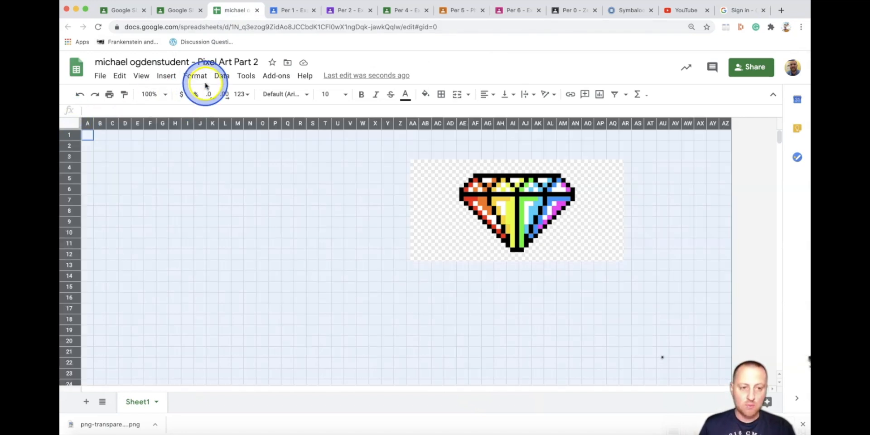
pyautogui.click(192, 78)
pyautogui.click(273, 324)
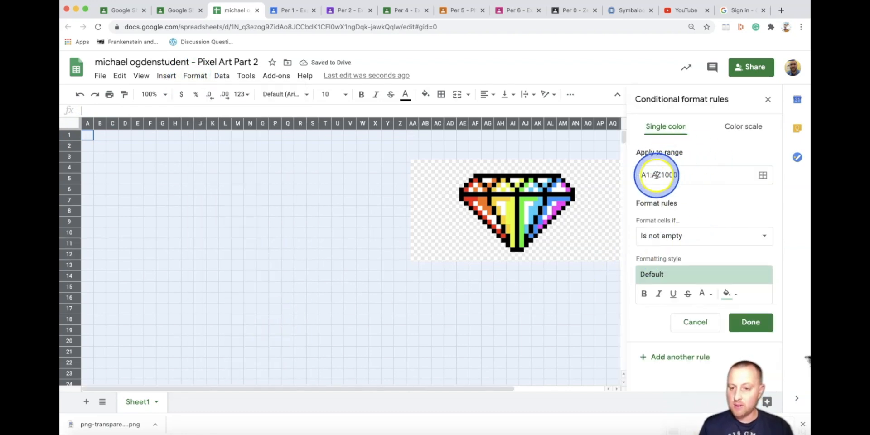
# Step: Define the rule so that cells whose value is equal to 1 get a black fill
pyautogui.click(724, 234)
pyautogui.scroll(-3, 693, 301)
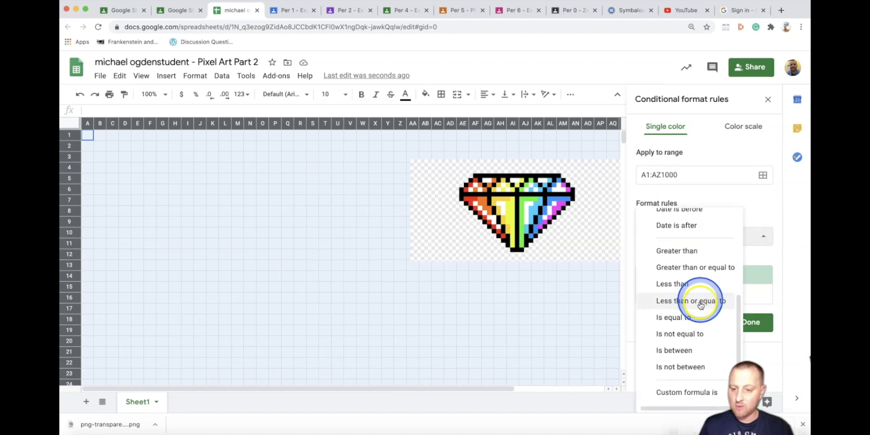
pyautogui.click(705, 319)
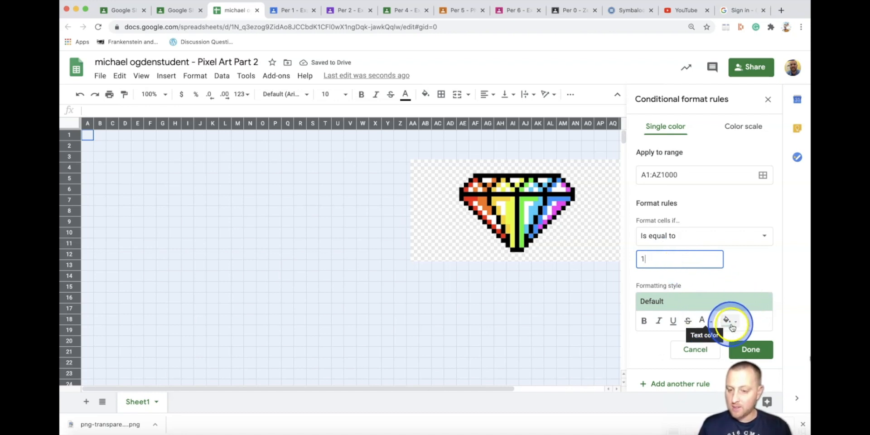
pyautogui.click(730, 322)
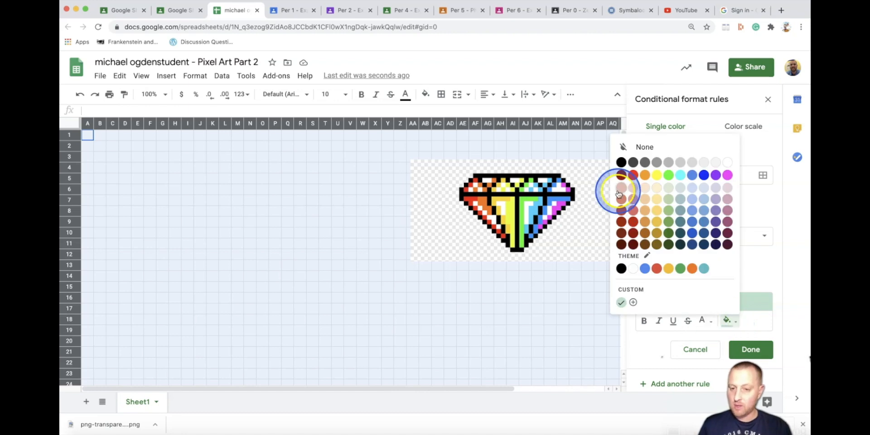
pyautogui.click(621, 162)
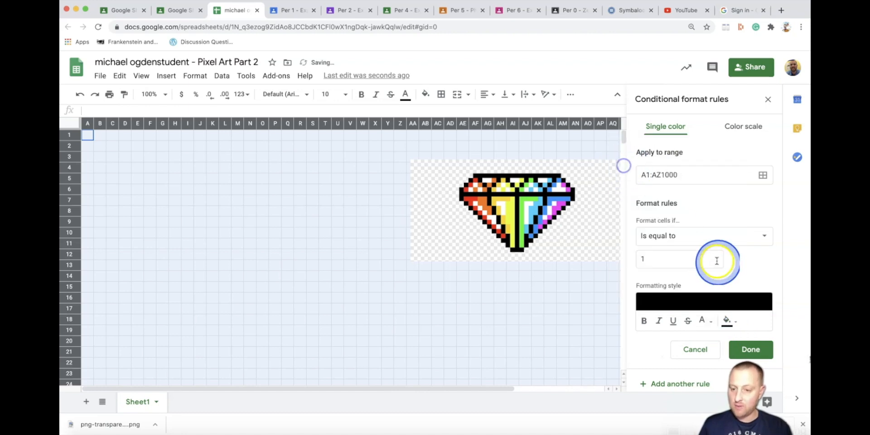
# Step: Set the rule's text color to black to match the fill and finish the rule
pyautogui.click(702, 321)
pyautogui.click(595, 164)
pyautogui.click(659, 323)
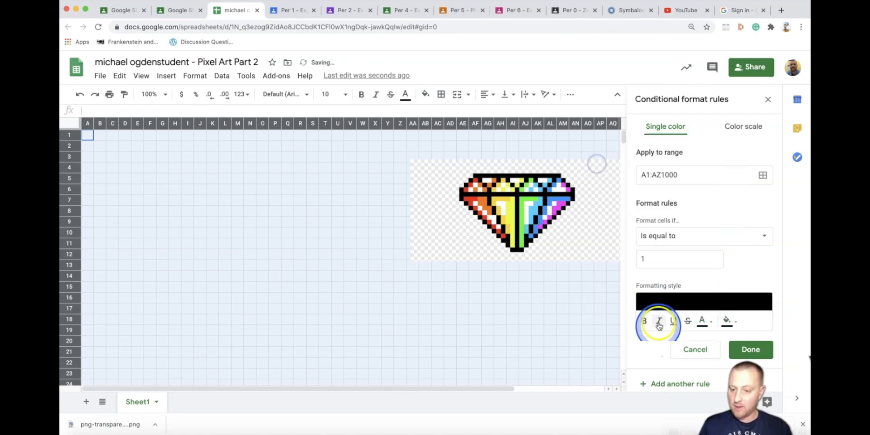
pyautogui.click(749, 350)
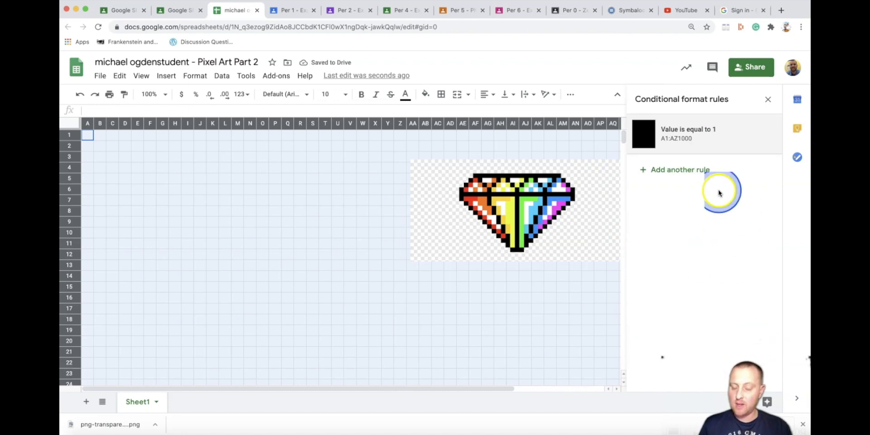
# Step: Try out the rule by entering 1 in several cells between H4 and L8
pyautogui.click(255, 192)
pyautogui.click(179, 173)
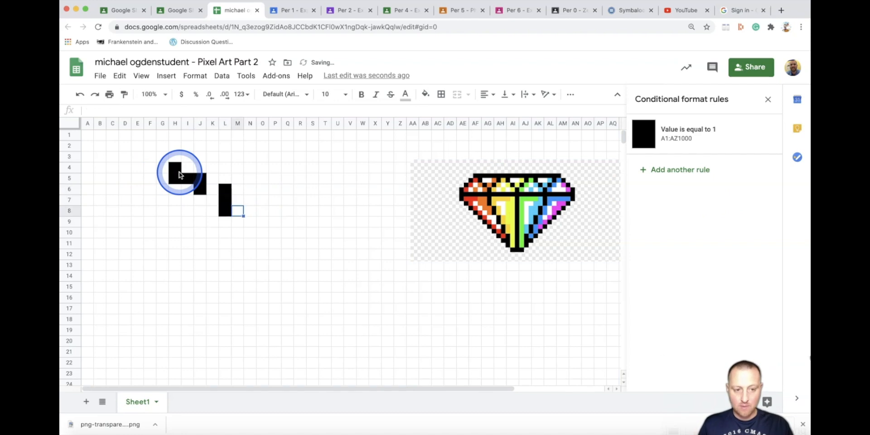
pyautogui.click(246, 190)
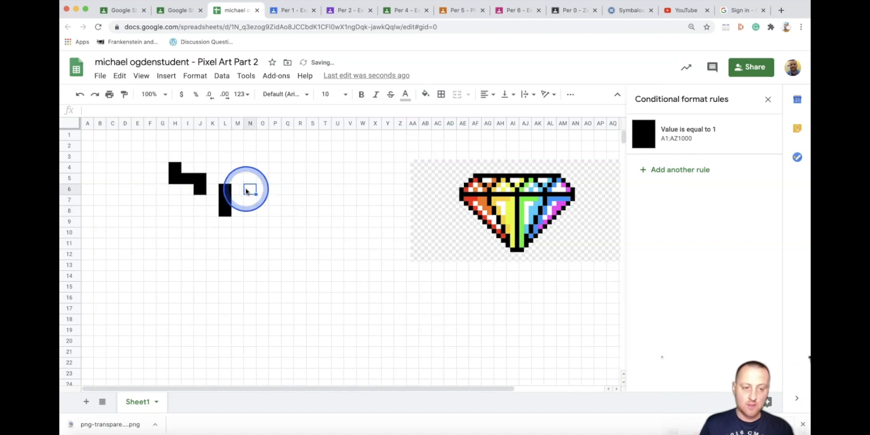
# Step: Undo all the test entries of 1 in the grid
pyautogui.click(81, 97)
pyautogui.click(79, 97)
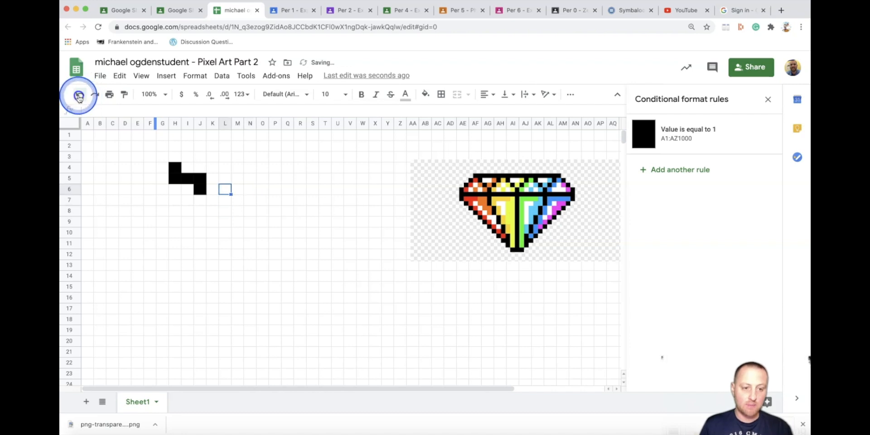
pyautogui.click(80, 97)
pyautogui.click(79, 97)
pyautogui.click(79, 97)
pyautogui.click(80, 97)
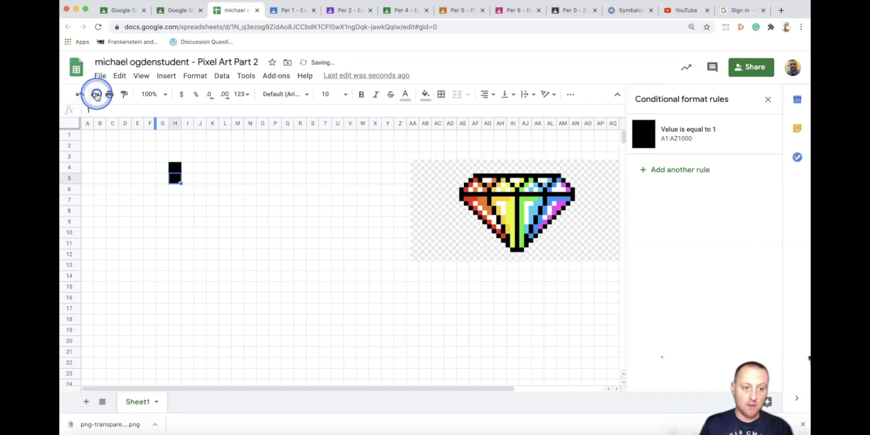
pyautogui.click(96, 95)
pyautogui.click(96, 95)
pyautogui.click(96, 95)
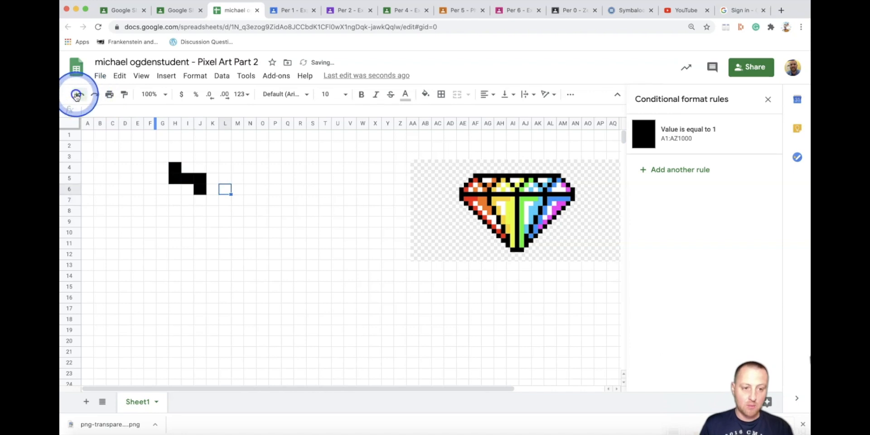
pyautogui.click(77, 95)
pyautogui.click(77, 95)
pyautogui.click(77, 95)
pyautogui.click(77, 95)
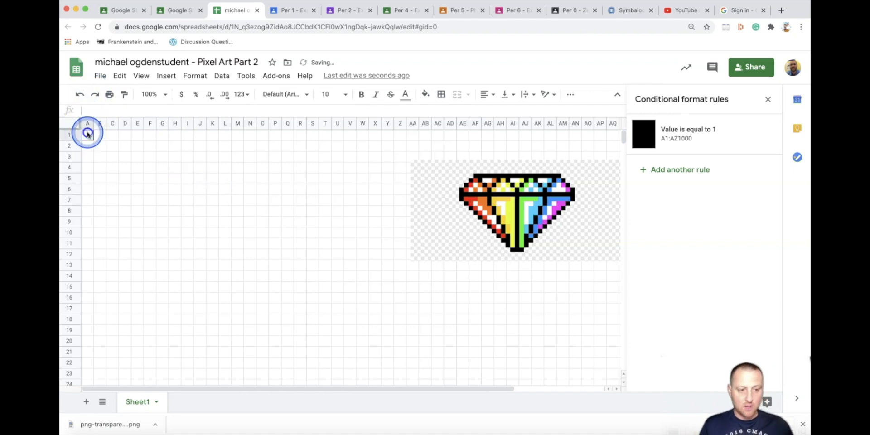
# Step: Start the color key in column A by entering 1 in A1 and 2 in A2
pyautogui.click(87, 134)
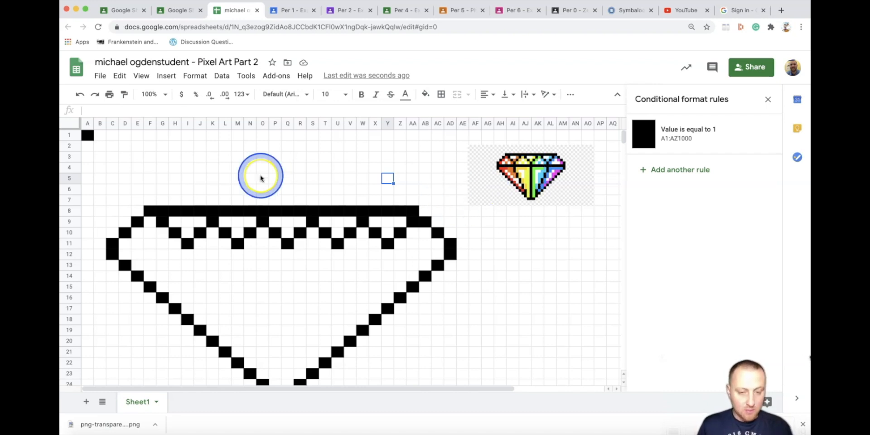
pyautogui.click(226, 169)
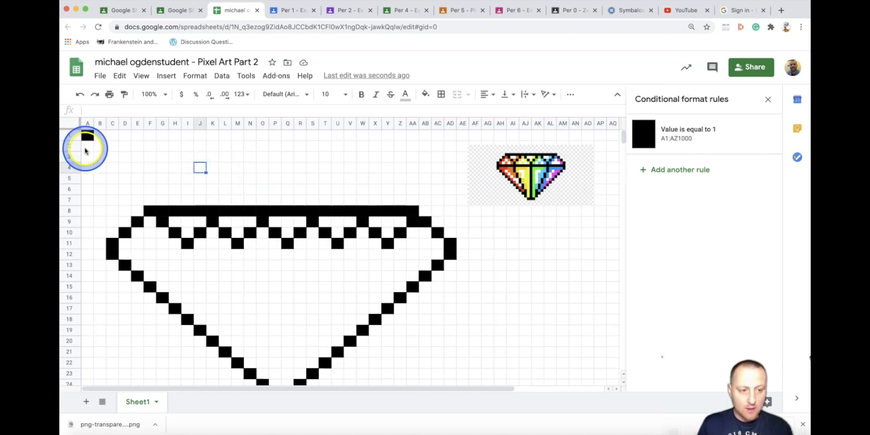
pyautogui.click(92, 119)
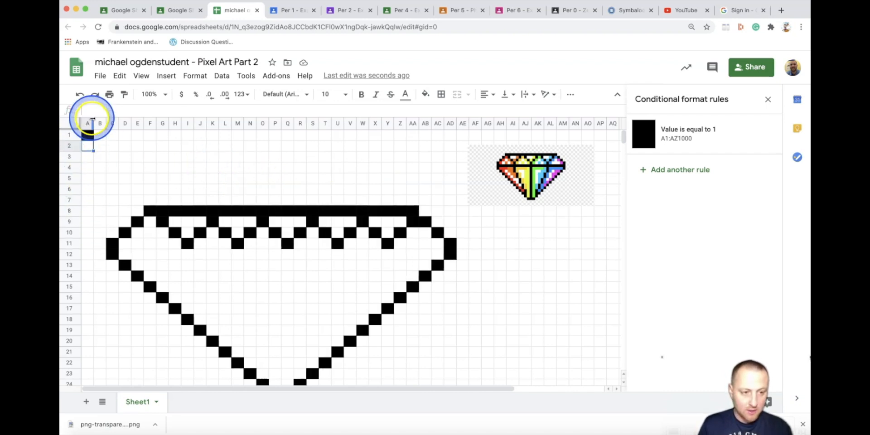
pyautogui.click(87, 146)
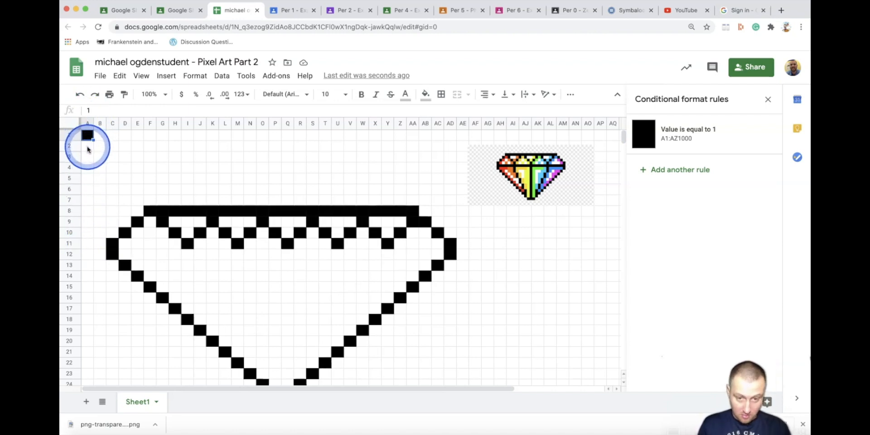
pyautogui.write('2')
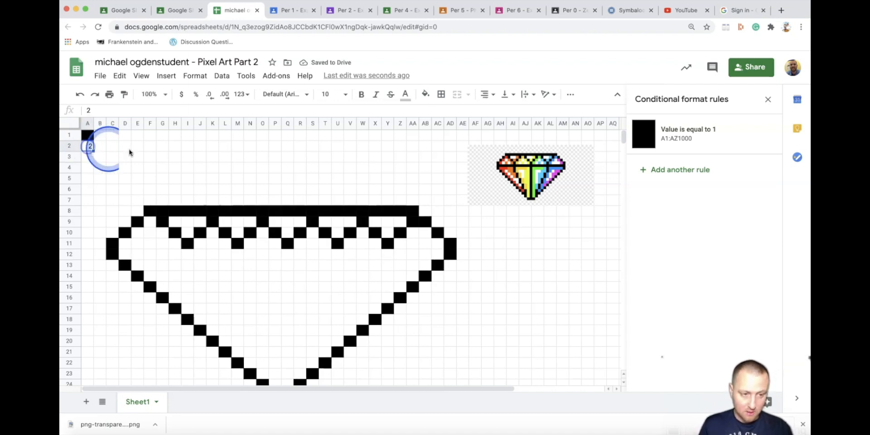
# Step: Add another conditional formatting rule for the whole sheet that applies to cells whose value is equal to 2
pyautogui.click(70, 123)
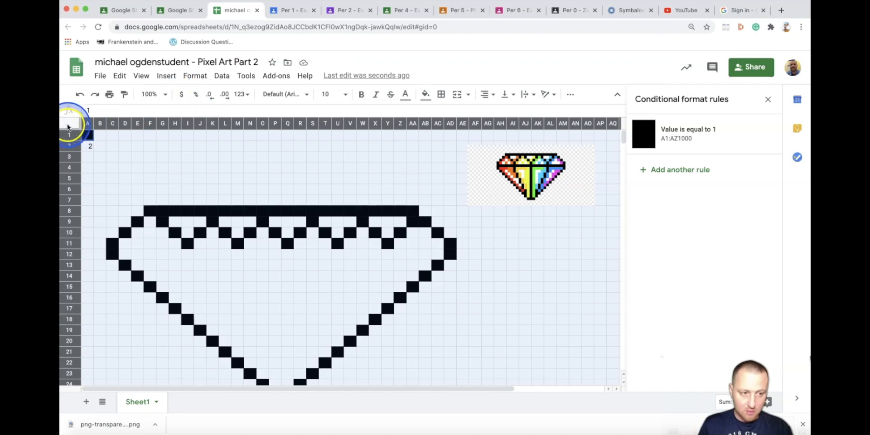
pyautogui.click(205, 78)
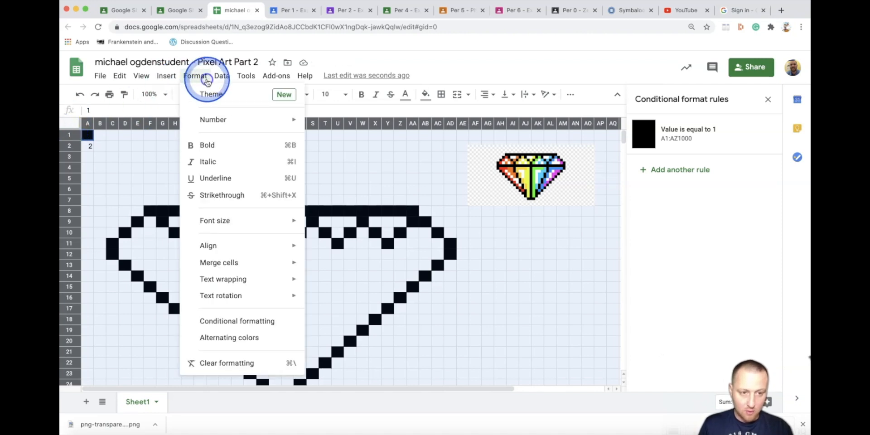
pyautogui.click(257, 322)
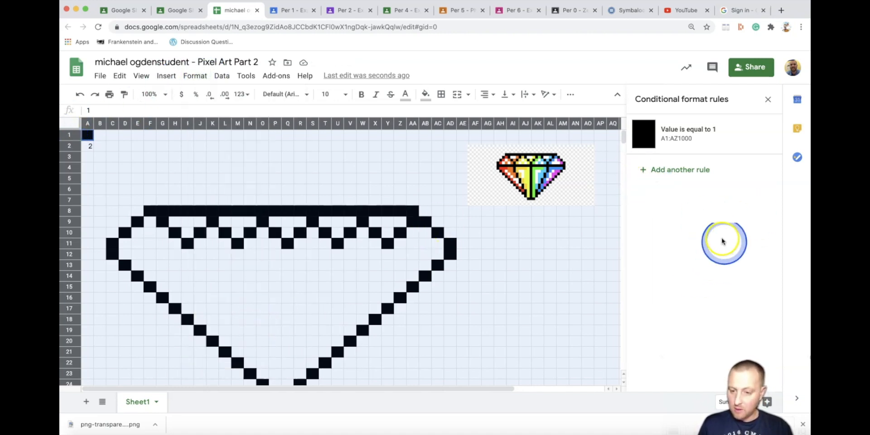
pyautogui.click(679, 175)
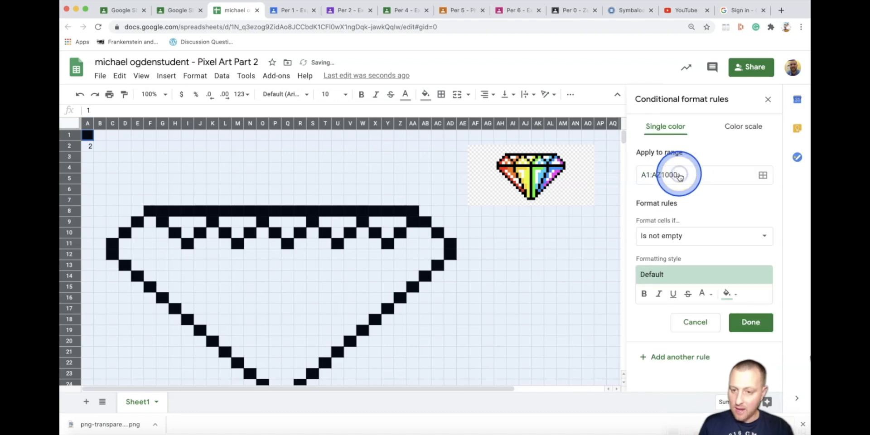
pyautogui.click(744, 236)
pyautogui.scroll(-5, 711, 289)
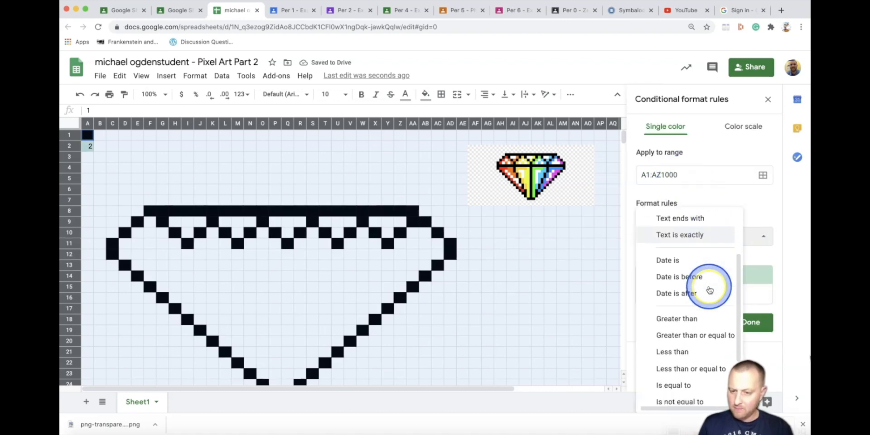
pyautogui.click(706, 320)
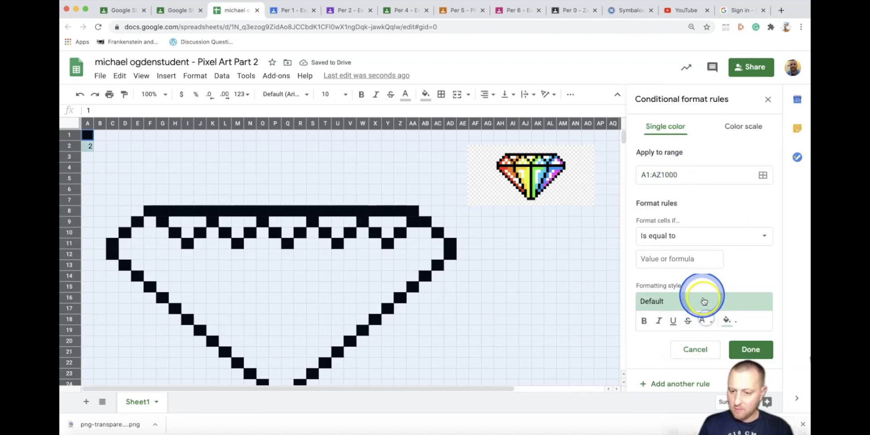
pyautogui.click(685, 265)
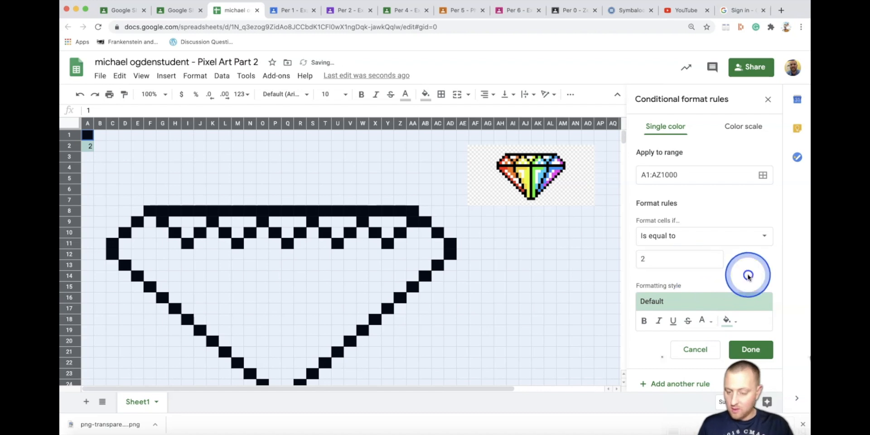
# Step: Give the value 2 rule a red fill with matching red text and finish the rule
pyautogui.click(727, 327)
pyautogui.click(633, 175)
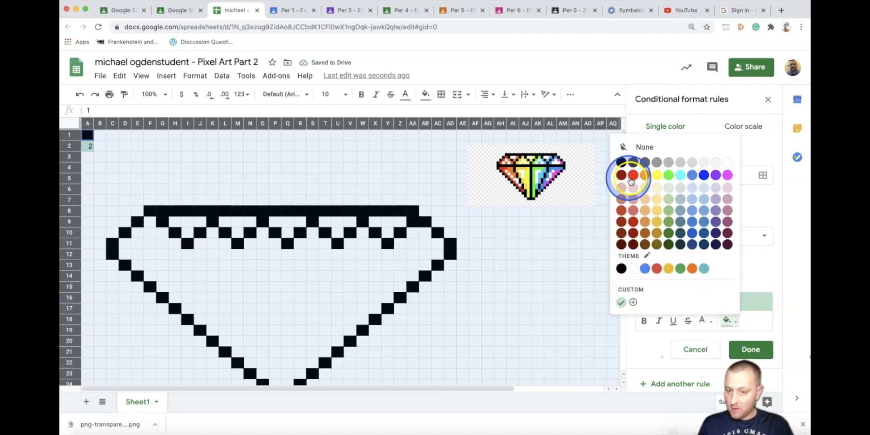
pyautogui.click(701, 323)
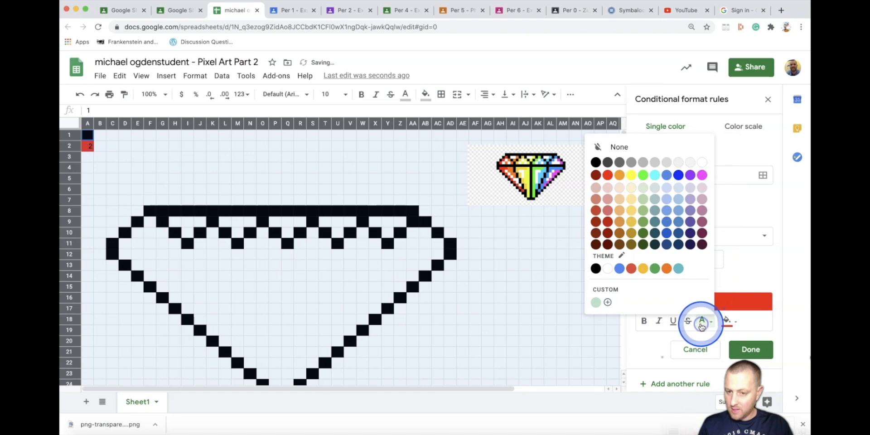
pyautogui.click(610, 182)
pyautogui.click(642, 248)
pyautogui.click(703, 320)
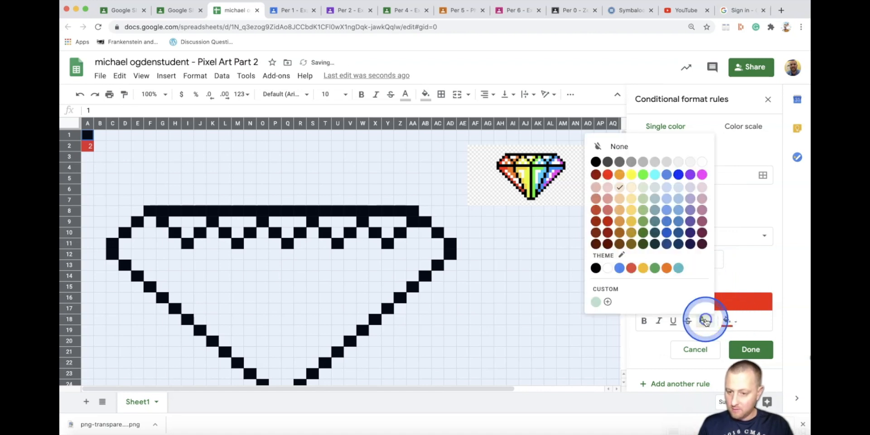
pyautogui.click(606, 176)
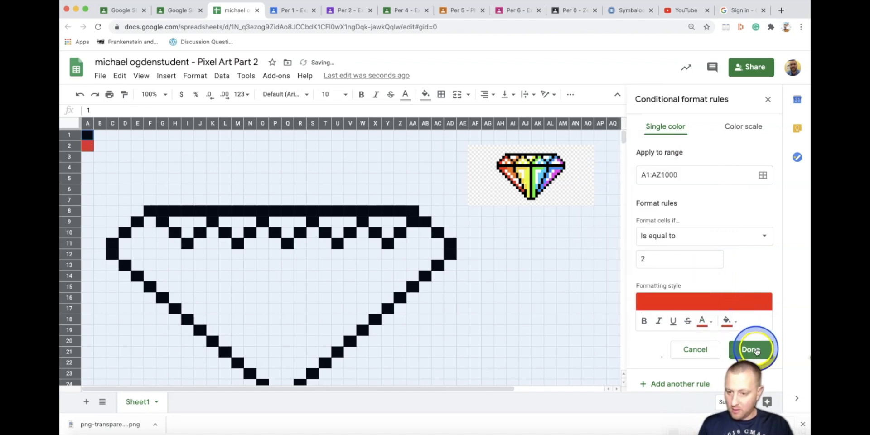
pyautogui.click(755, 349)
pyautogui.click(87, 157)
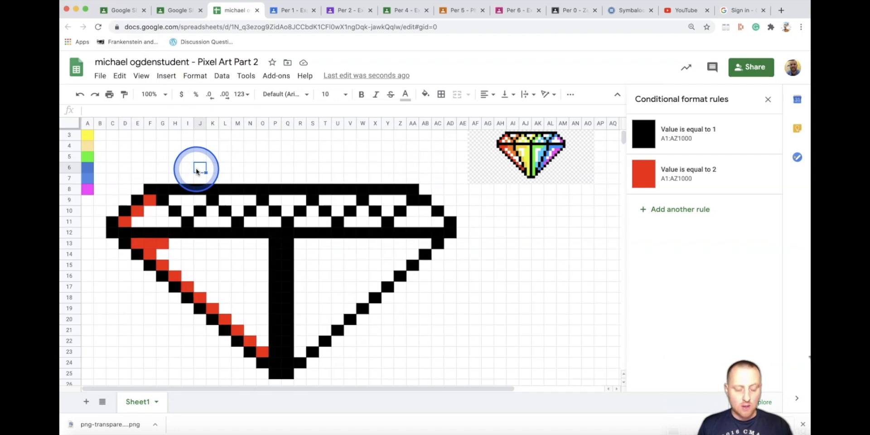
# Step: Review the color key requirement in Google Classroom and compare it with column A of the Pixel Art Part 2 spreadsheet
pyautogui.click(190, 13)
pyautogui.moveTo(211, 203); pyautogui.dragTo(469, 204)
pyautogui.moveTo(252, 187); pyautogui.dragTo(450, 186)
pyautogui.click(422, 163)
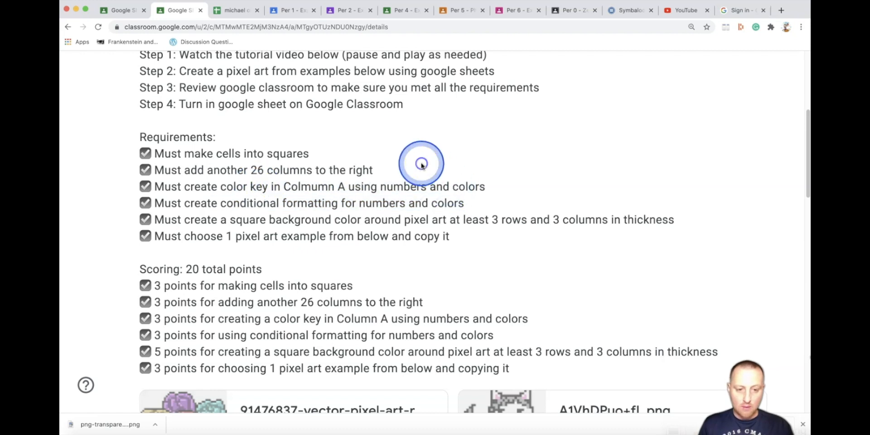
pyautogui.moveTo(247, 184); pyautogui.dragTo(385, 185)
pyautogui.click(234, 12)
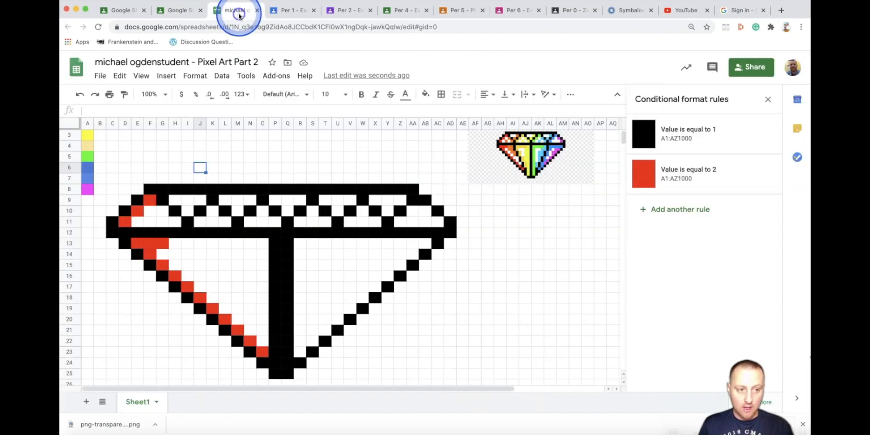
pyautogui.click(88, 123)
pyautogui.scroll(1, 84, 149)
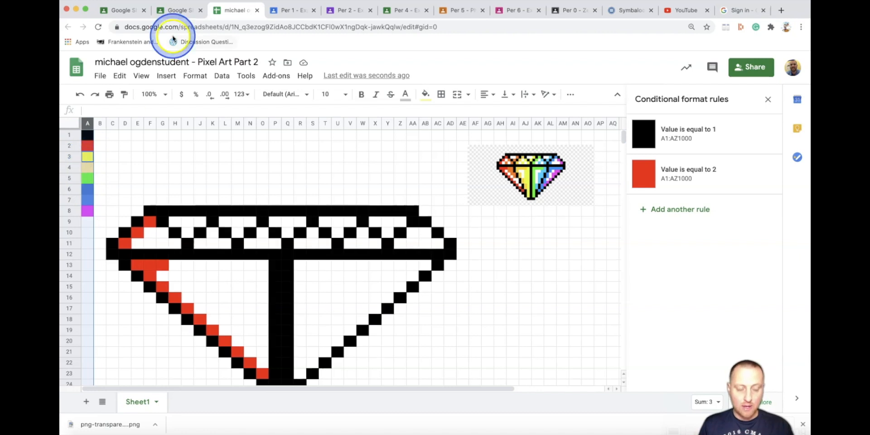
# Step: Review the Google Classroom requirement for a square background color at least 3 rows and 3 columns thick around the pixel art
pyautogui.click(186, 10)
pyautogui.click(283, 190)
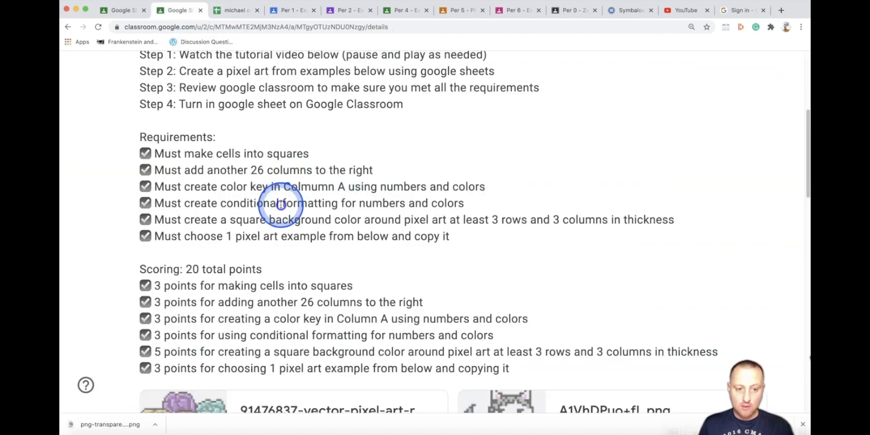
pyautogui.moveTo(213, 222); pyautogui.dragTo(355, 233)
pyautogui.moveTo(289, 219); pyautogui.dragTo(593, 222)
pyautogui.click(545, 203)
# Step: Return to the spreadsheet and examine the square area around the diamond drawing by selecting C8:AE25
pyautogui.click(234, 10)
pyautogui.click(314, 216)
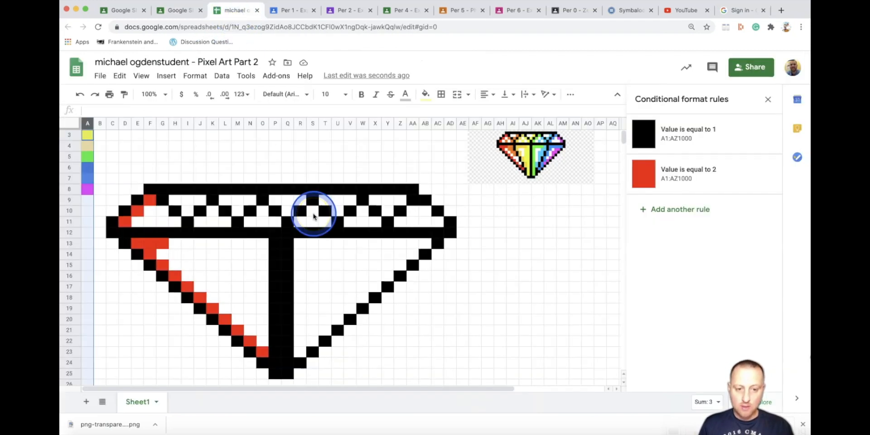
pyautogui.click(113, 188)
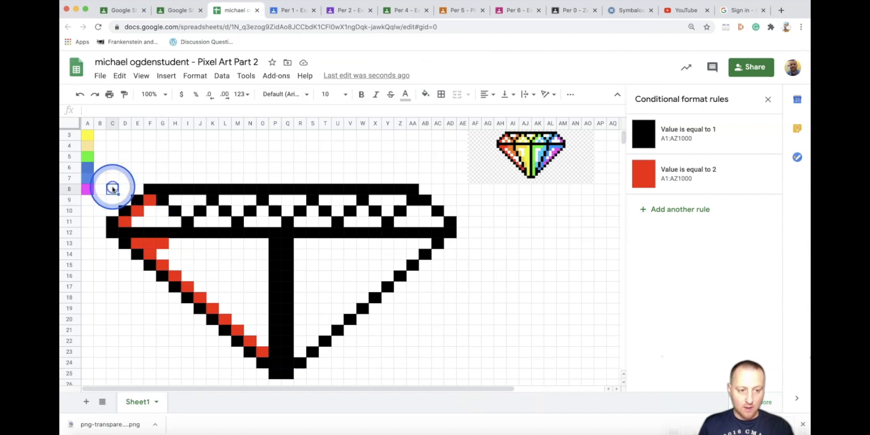
pyautogui.moveTo(417, 337); pyautogui.dragTo(453, 376)
pyautogui.click(453, 375)
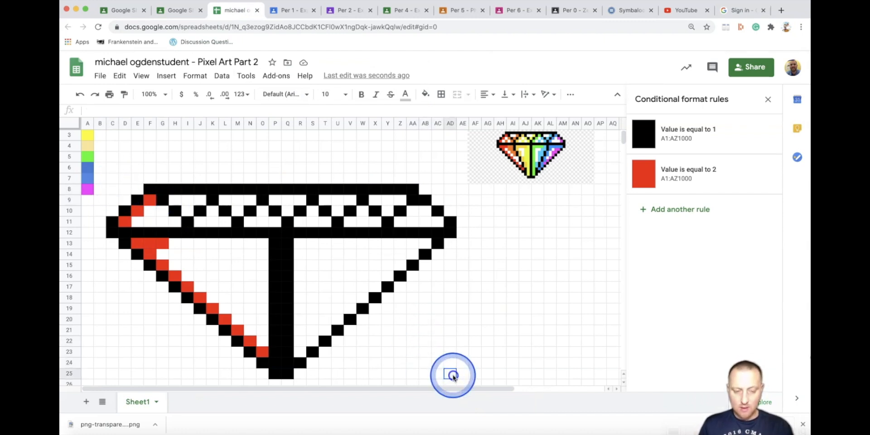
pyautogui.moveTo(112, 186); pyautogui.dragTo(462, 376)
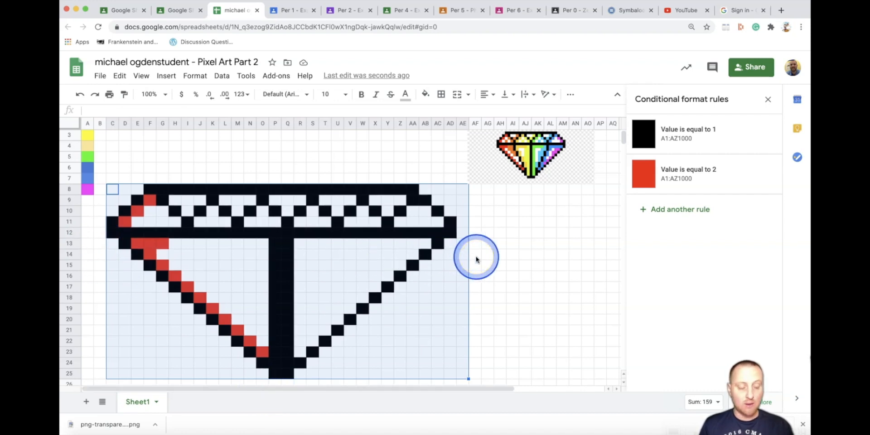
pyautogui.click(200, 156)
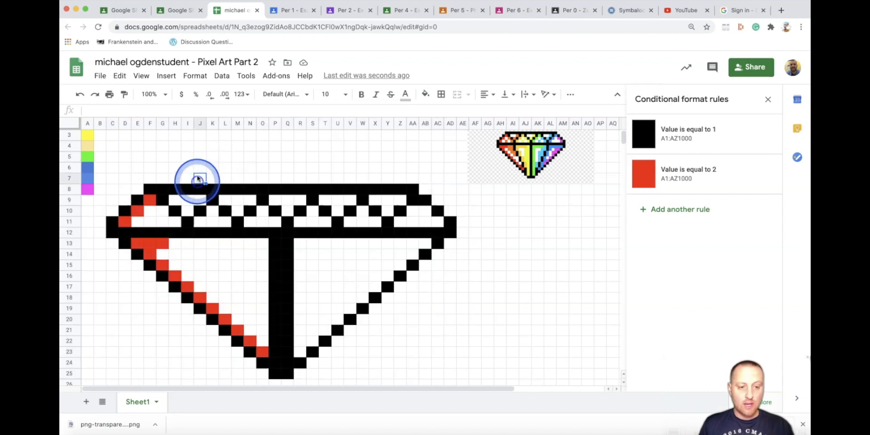
pyautogui.click(437, 214)
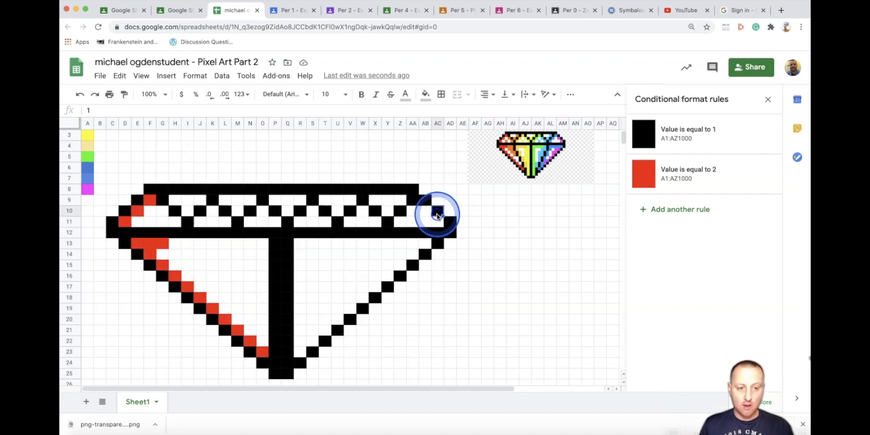
# Step: Insert one blank column to the right of column B, between the color key and the diamond
pyautogui.click(97, 123)
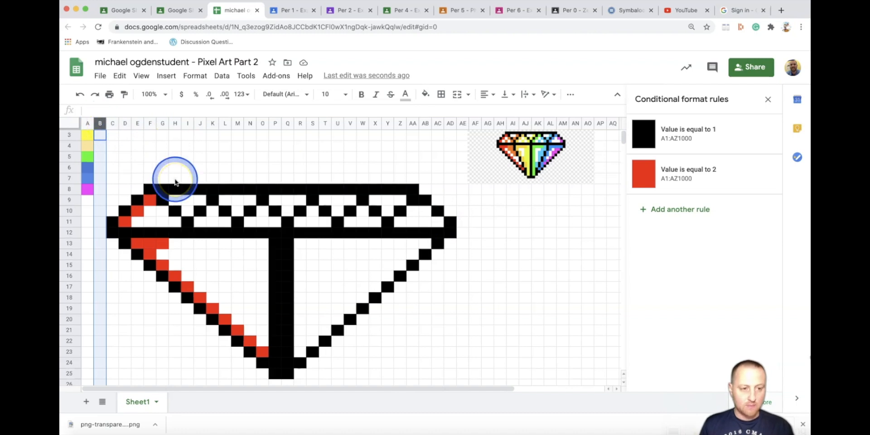
pyautogui.click(68, 214)
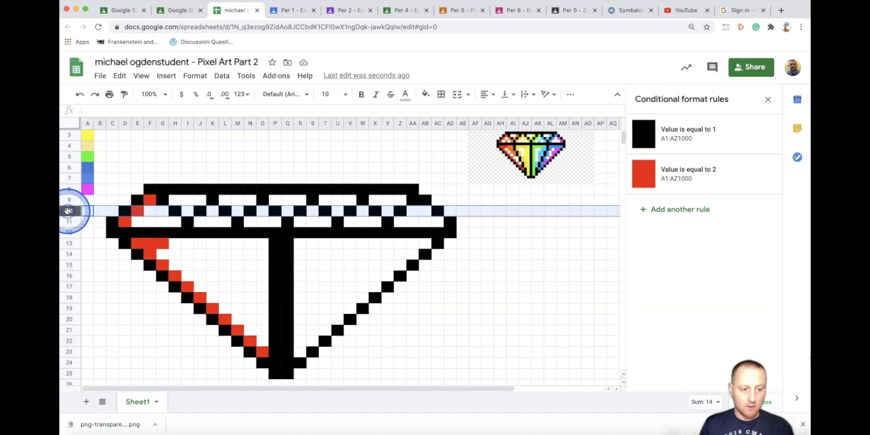
pyautogui.click(99, 123)
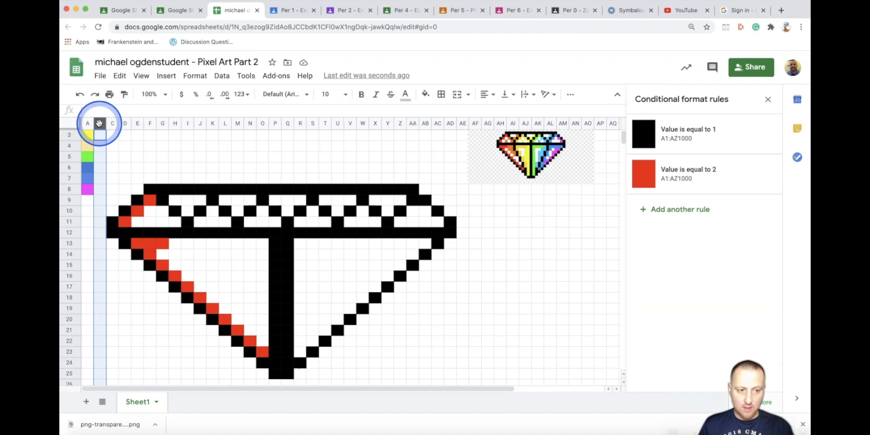
pyautogui.click(99, 132)
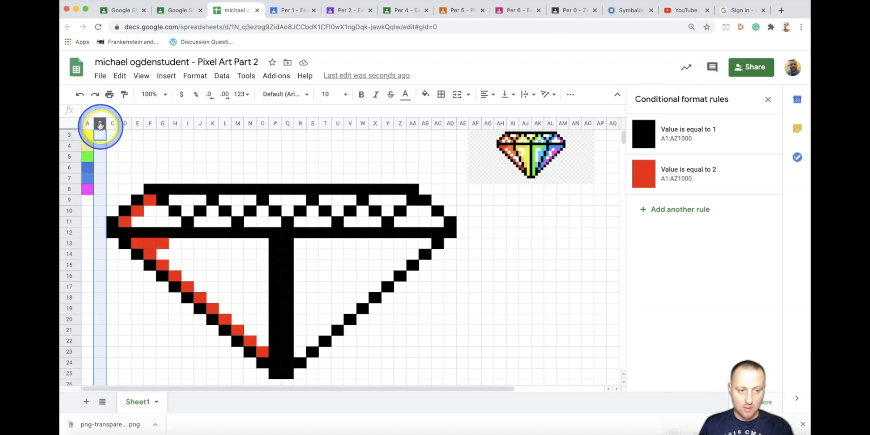
pyautogui.rightClick(100, 126)
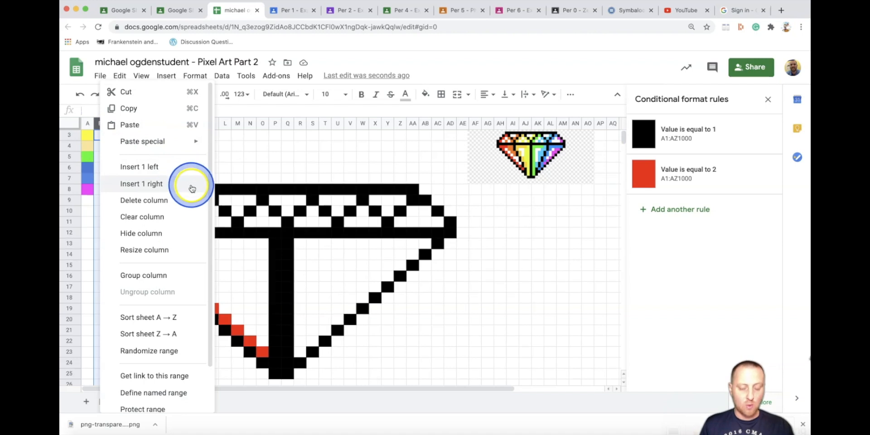
pyautogui.click(191, 187)
pyautogui.click(104, 140)
# Step: Insert another blank column to the right of column C to widen the gap beside the diamond
pyautogui.click(113, 124)
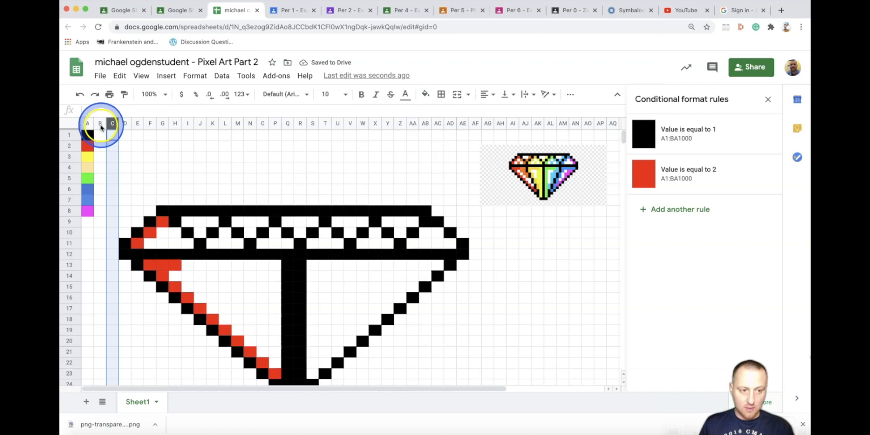
pyautogui.click(100, 125)
pyautogui.click(112, 125)
pyautogui.rightClick(110, 126)
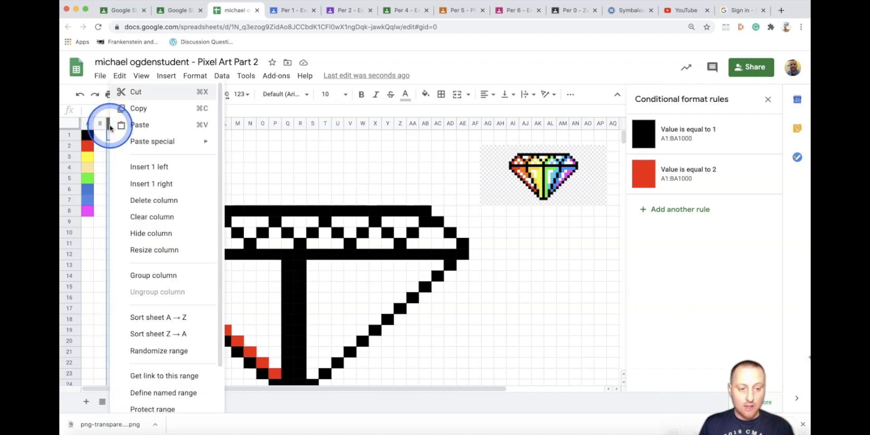
pyautogui.click(184, 183)
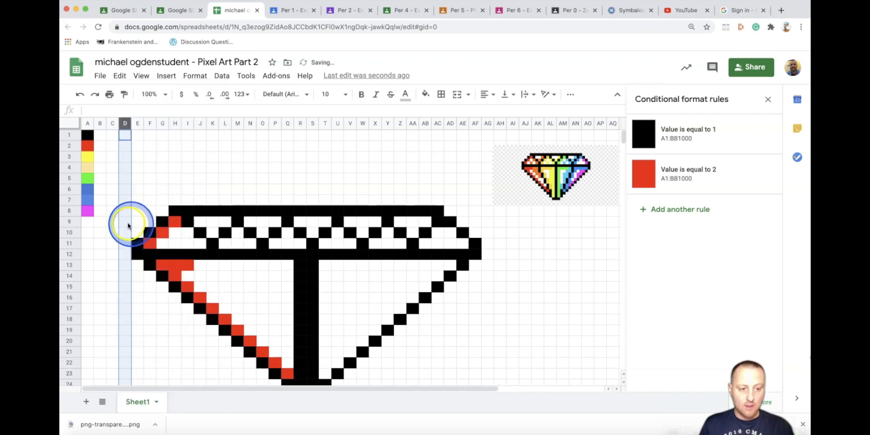
pyautogui.click(101, 222)
pyautogui.click(102, 245)
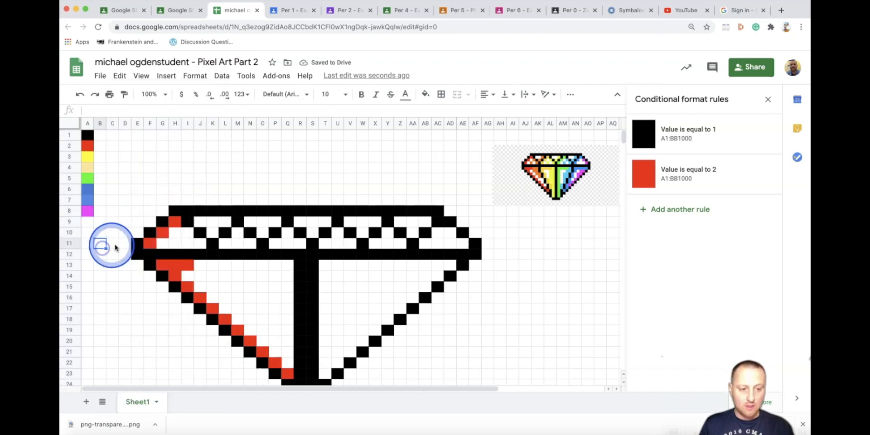
# Step: Shrink the reference diamond image so it takes up less space beside the drawing
pyautogui.click(532, 171)
pyautogui.moveTo(492, 147); pyautogui.dragTo(586, 146)
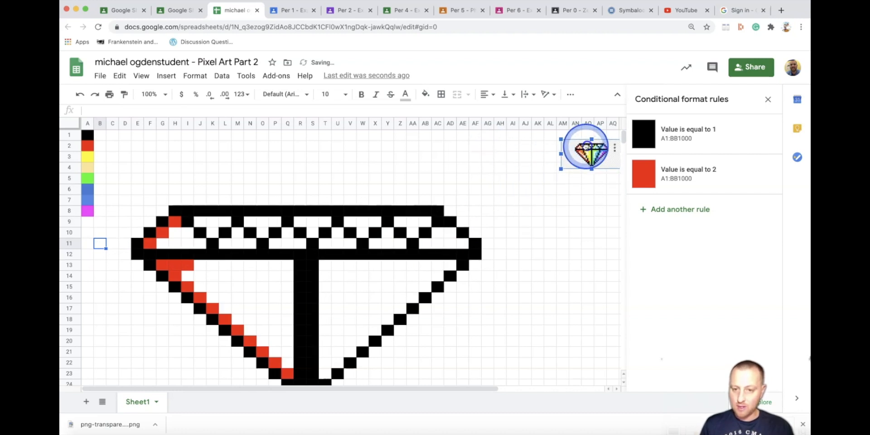
# Step: Examine the empty columns beside the diamond and the rows above and below it for background space
pyautogui.click(486, 125)
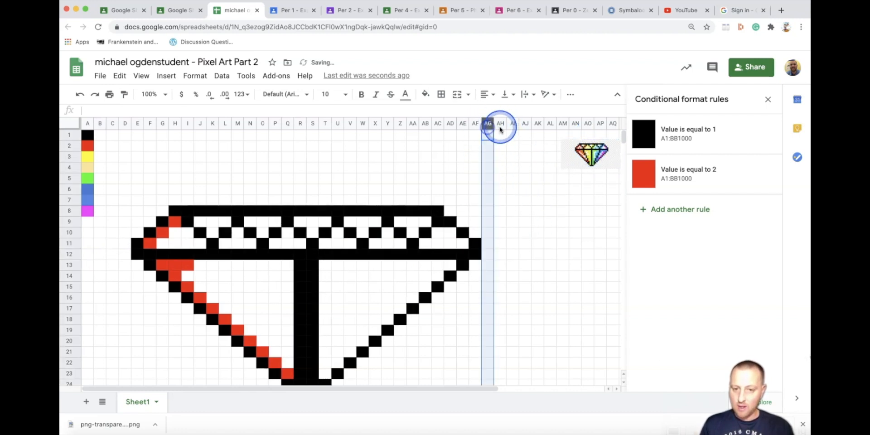
pyautogui.click(69, 200)
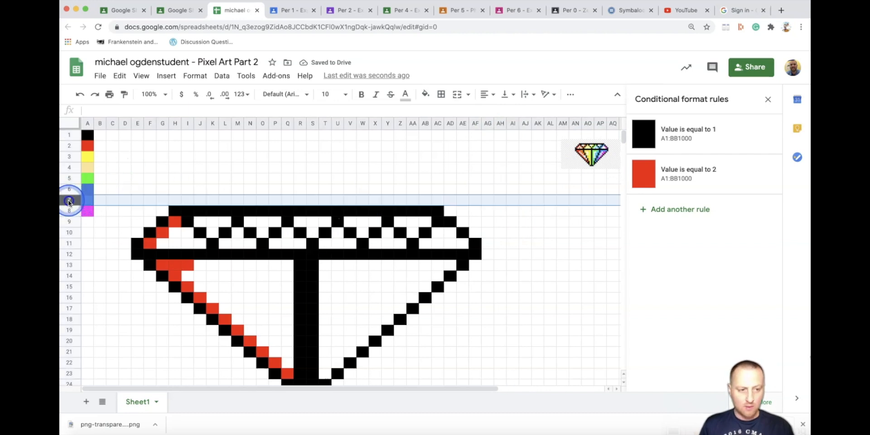
pyautogui.click(156, 221)
pyautogui.scroll(-5, 161, 226)
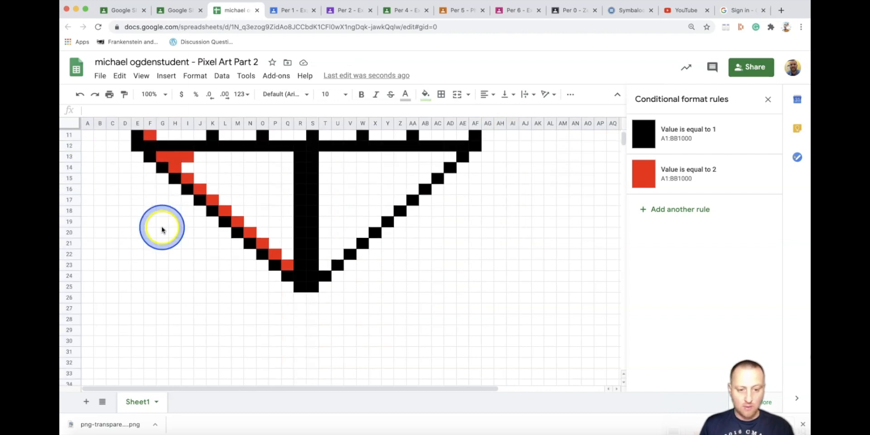
pyautogui.click(69, 232)
pyautogui.click(69, 254)
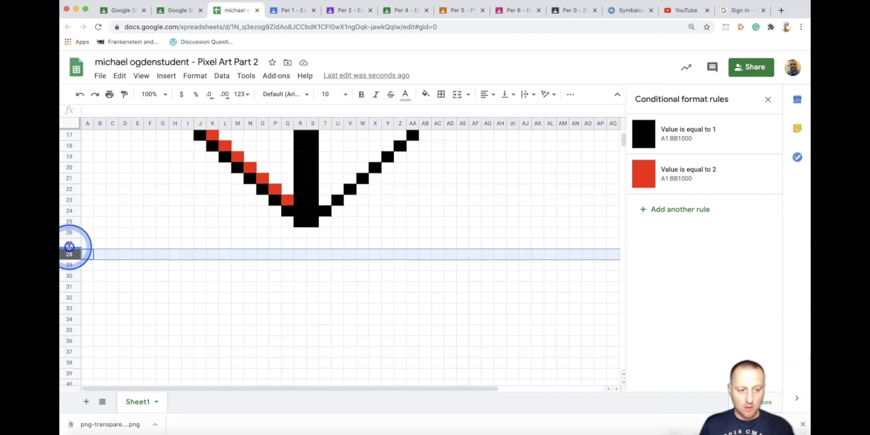
pyautogui.scroll(5, 199, 204)
pyautogui.click(225, 189)
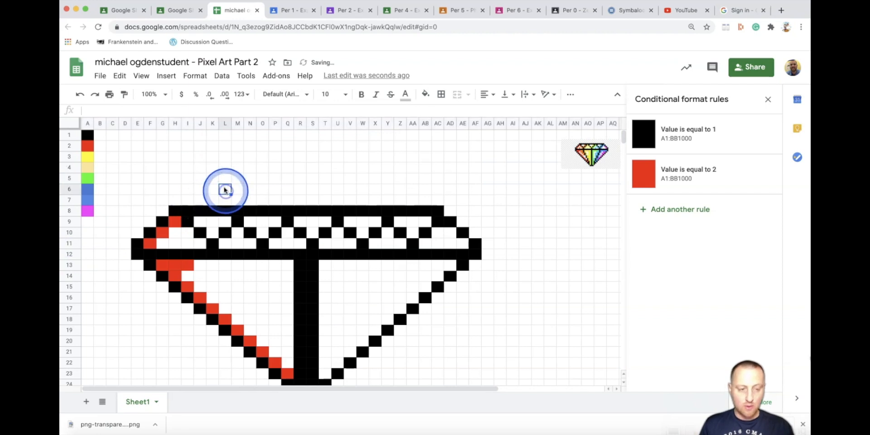
# Step: Select the entire sheet and start a new conditional formatting rule for A1:BB1000
pyautogui.click(164, 95)
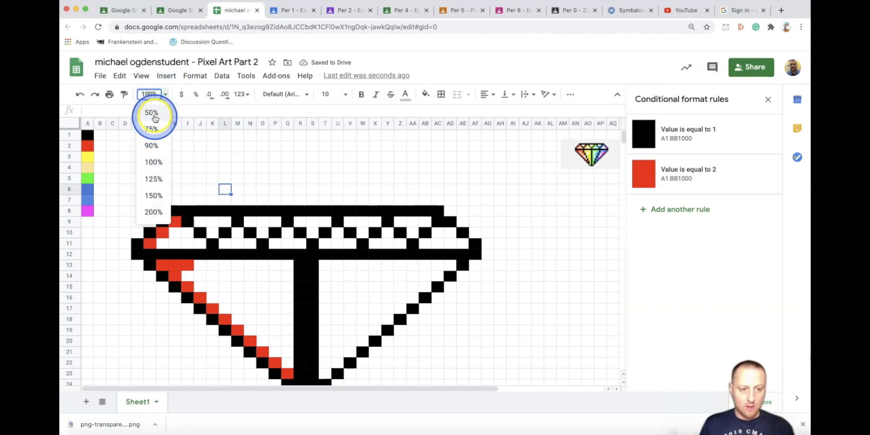
pyautogui.click(152, 112)
pyautogui.moveTo(72, 165); pyautogui.dragTo(66, 129)
pyautogui.click(64, 120)
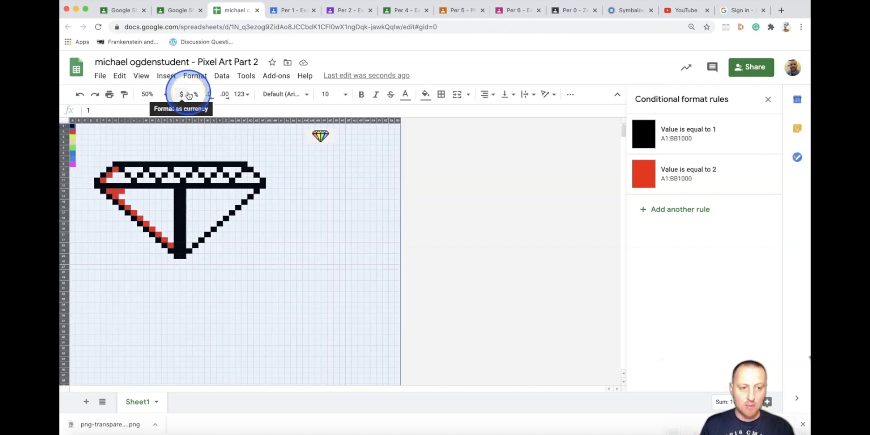
pyautogui.click(173, 75)
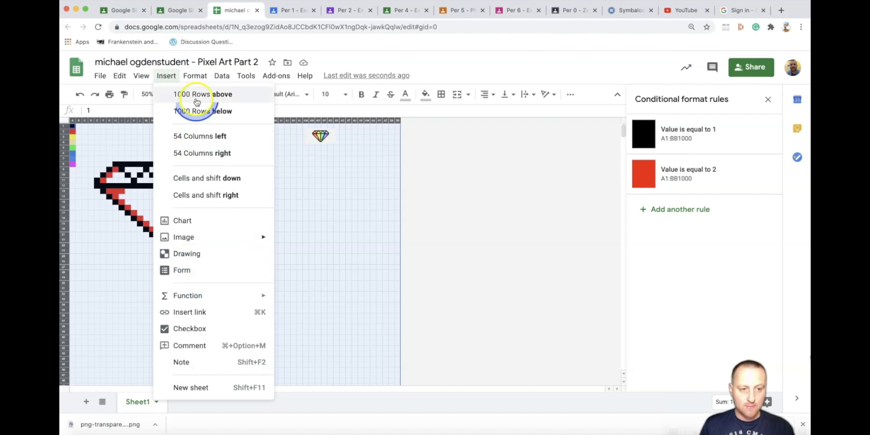
pyautogui.click(195, 76)
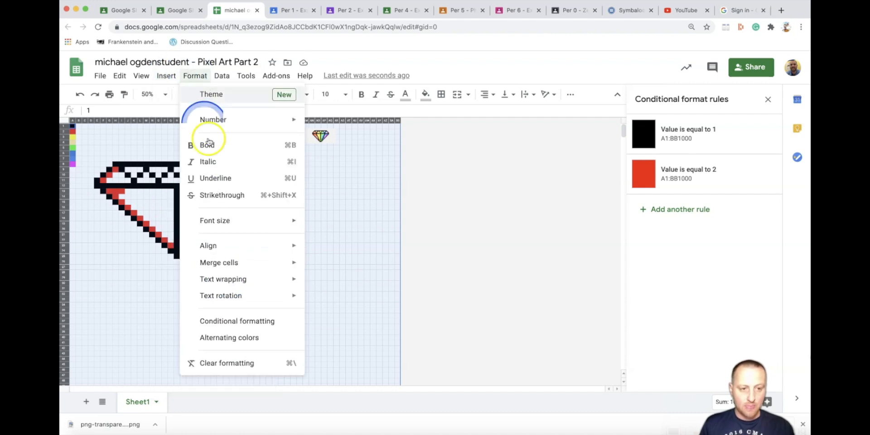
pyautogui.click(274, 326)
pyautogui.click(698, 210)
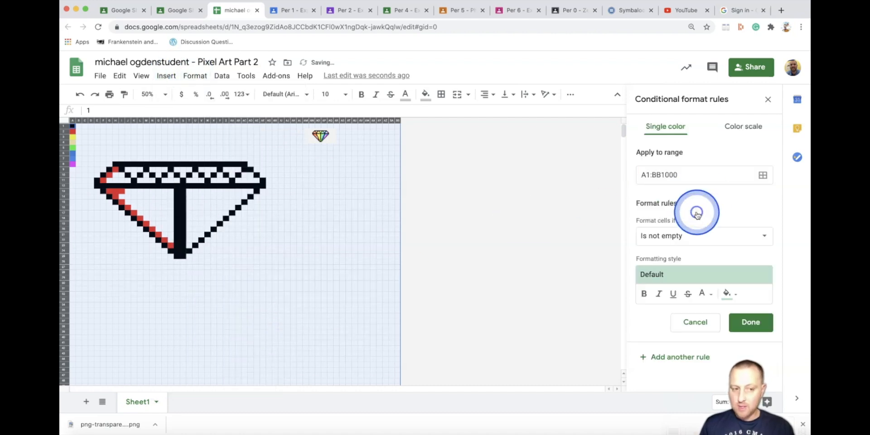
# Step: Give the new rule a gray fill with matching gray text
pyautogui.click(727, 294)
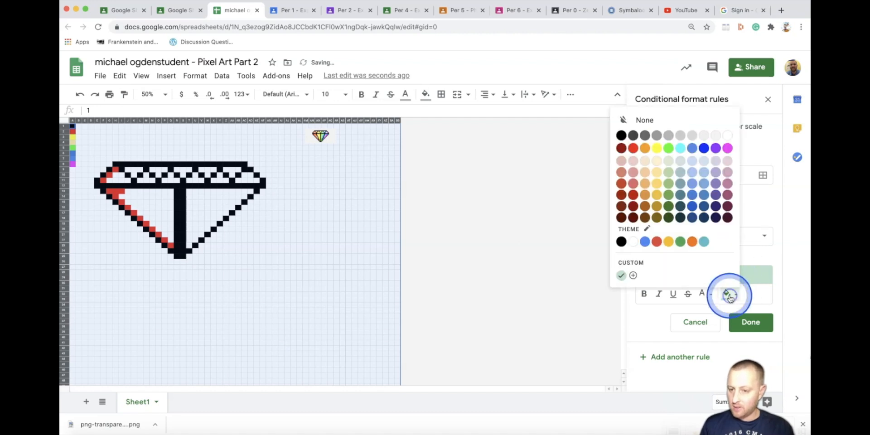
pyautogui.click(682, 137)
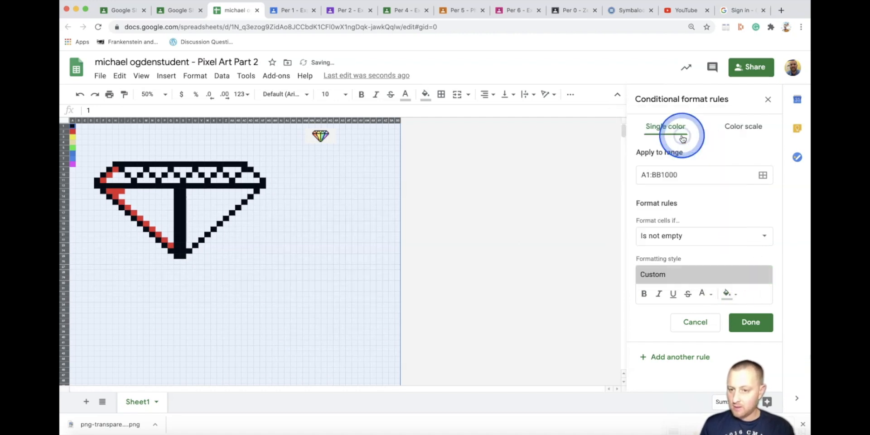
pyautogui.click(703, 290)
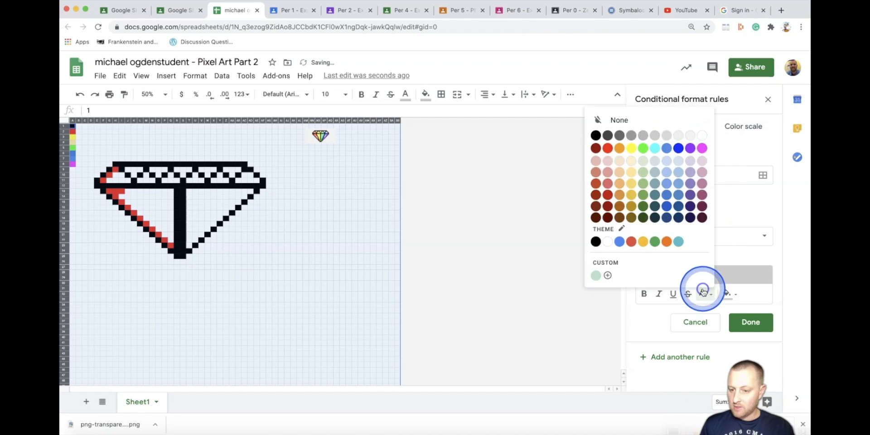
pyautogui.click(645, 135)
pyautogui.click(703, 293)
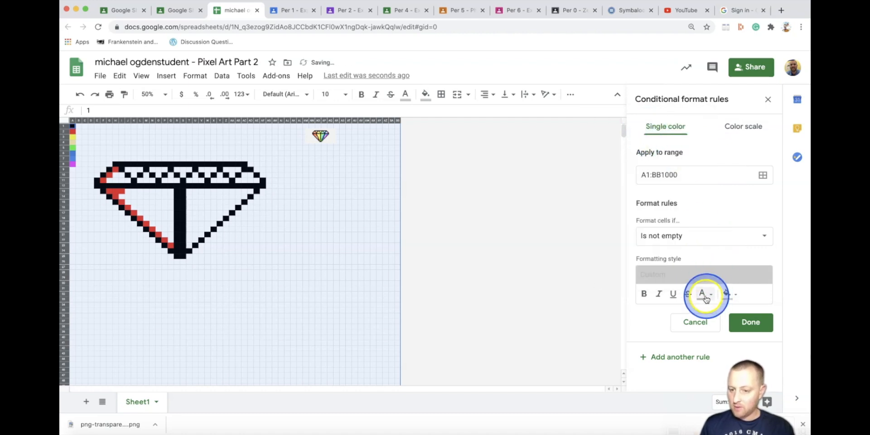
pyautogui.click(657, 145)
pyautogui.click(750, 324)
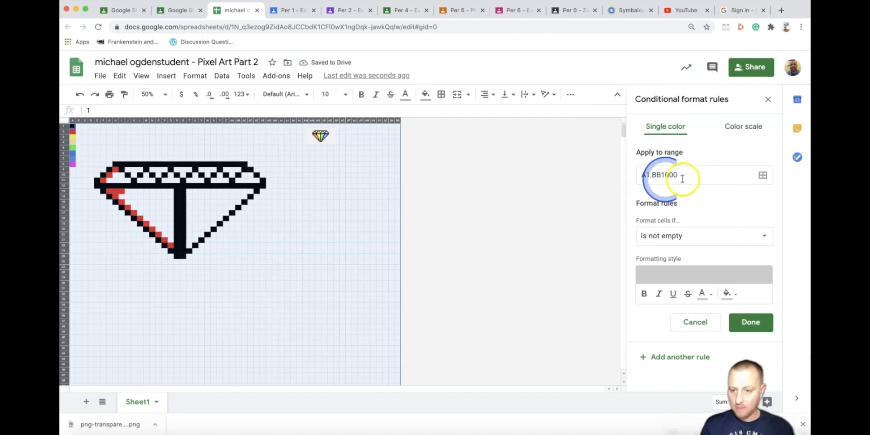
# Step: Set the gray rule's condition to Is equal to 9 and finish the rule
pyautogui.click(708, 241)
pyautogui.scroll(-5, 709, 241)
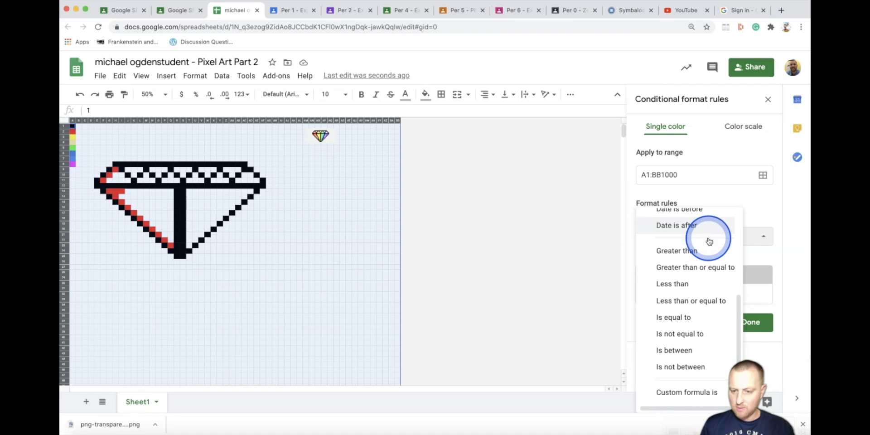
pyautogui.click(699, 318)
pyautogui.click(691, 259)
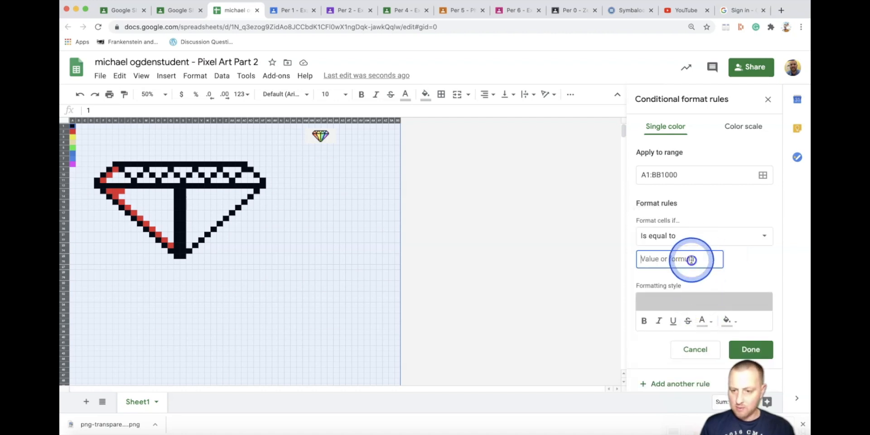
pyautogui.write('9')
pyautogui.click(753, 349)
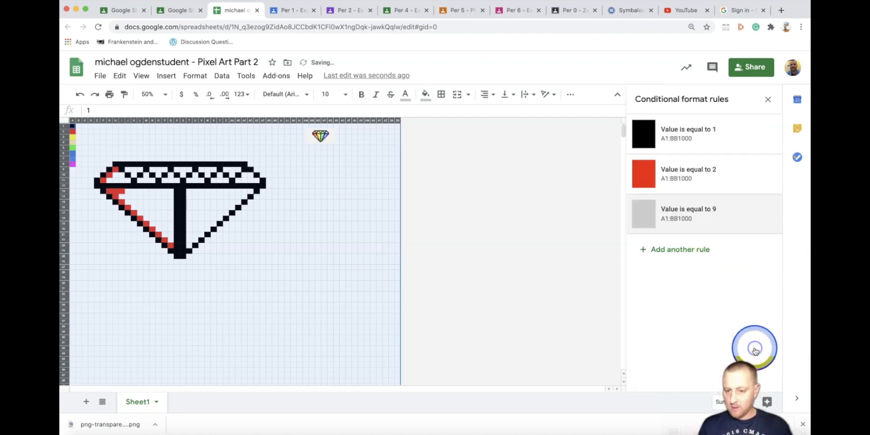
# Step: Enter 9 in cell A9 to add the gray background color to the color key
pyautogui.click(72, 176)
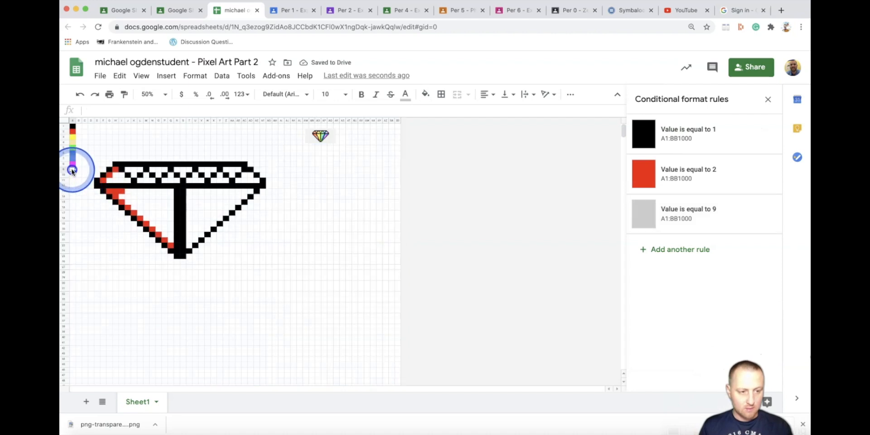
pyautogui.write('9')
pyautogui.press('Tab')
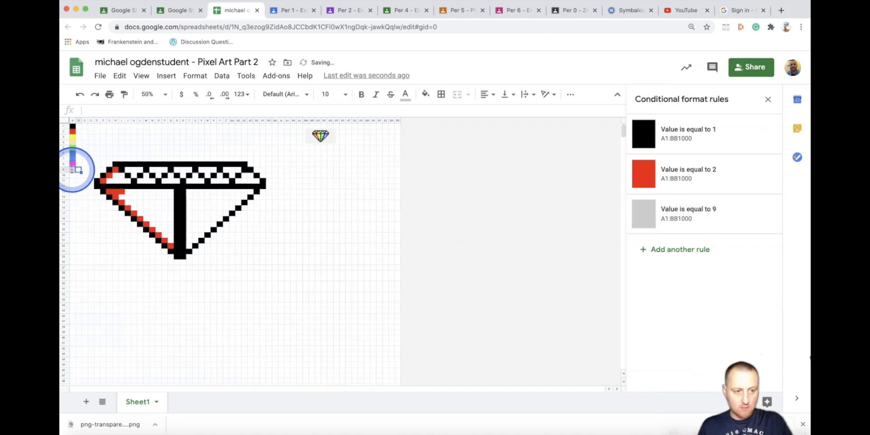
pyautogui.click(166, 93)
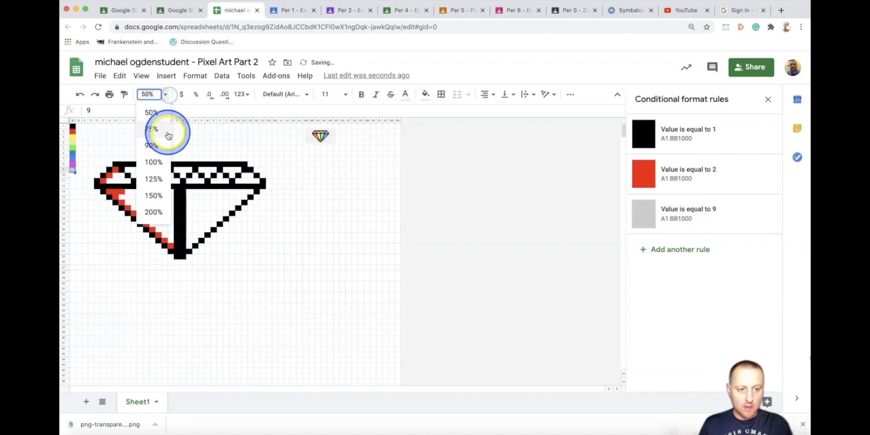
pyautogui.click(154, 212)
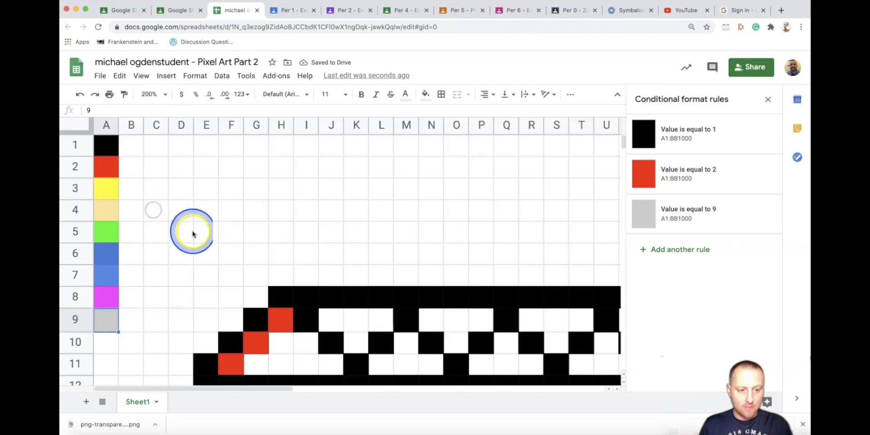
# Step: Insert one more blank column to the right of column C, before the diamond
pyautogui.click(227, 266)
pyautogui.click(157, 252)
pyautogui.scroll(-1, 164, 253)
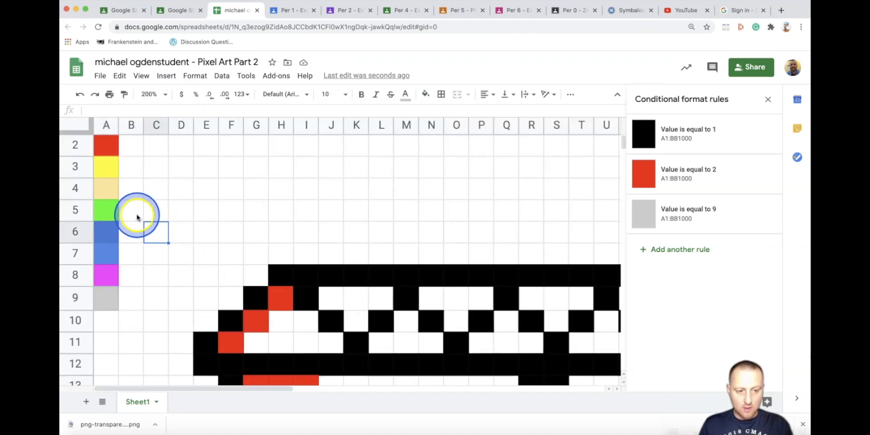
pyautogui.rightClick(153, 125)
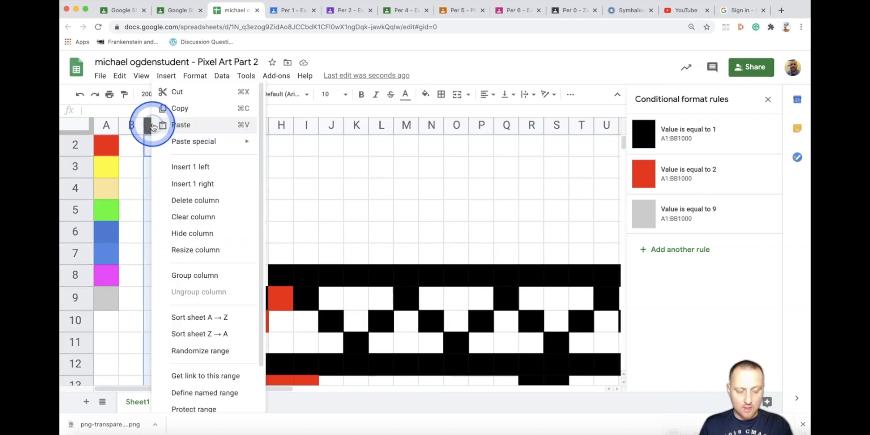
pyautogui.click(231, 182)
pyautogui.click(232, 219)
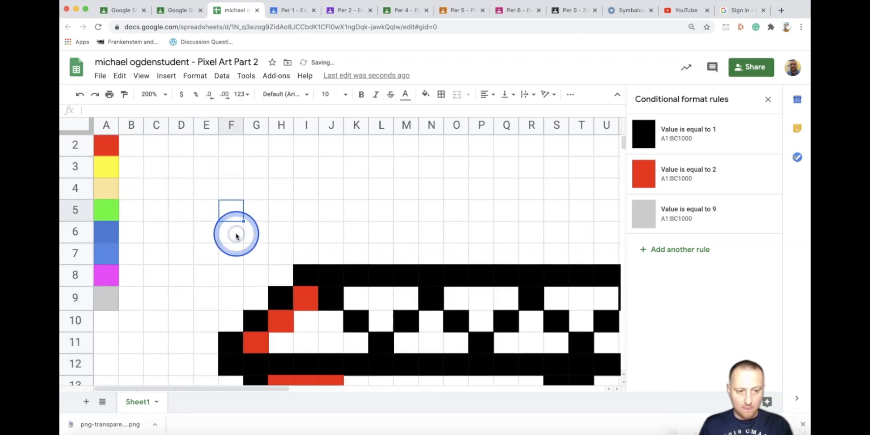
pyautogui.rightClick(155, 125)
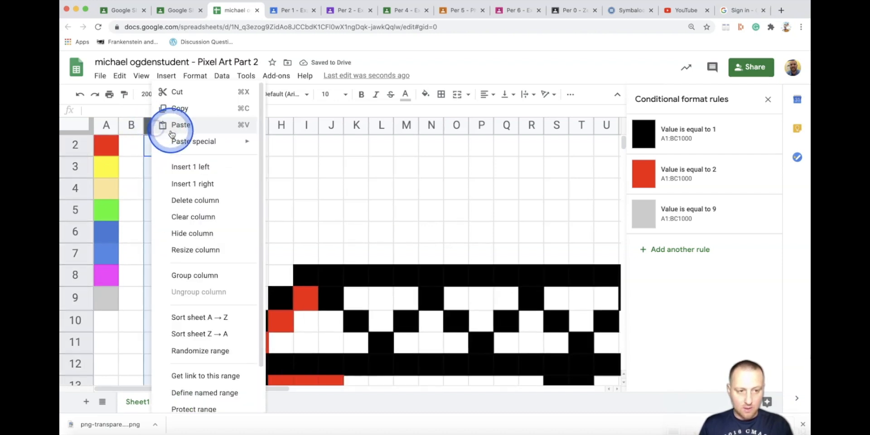
pyautogui.click(129, 144)
pyautogui.click(206, 129)
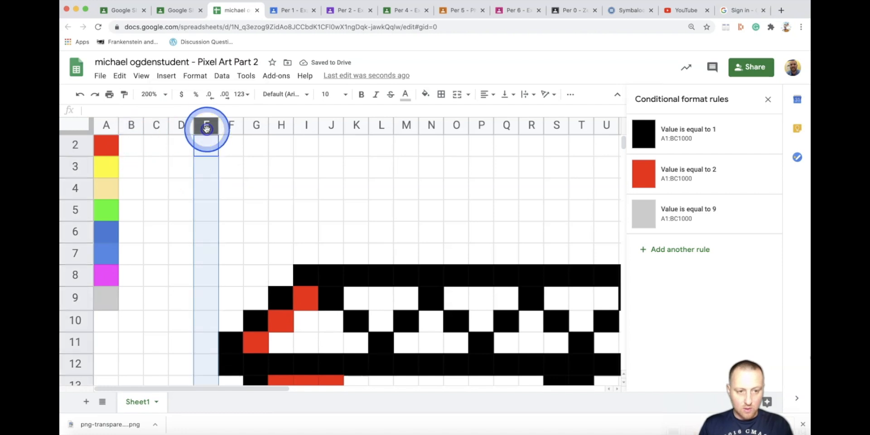
pyautogui.scroll(1, 206, 131)
pyautogui.click(180, 127)
pyautogui.rightClick(184, 131)
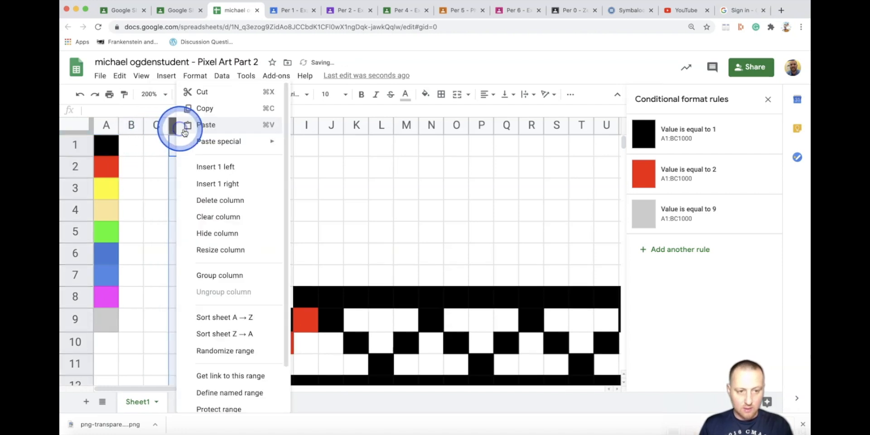
pyautogui.click(154, 212)
# Step: Start the gray background by entering 9 in cells C6 through H6 and in H5, G5 and F5 above them
pyautogui.scroll(-1, 152, 222)
pyautogui.click(156, 234)
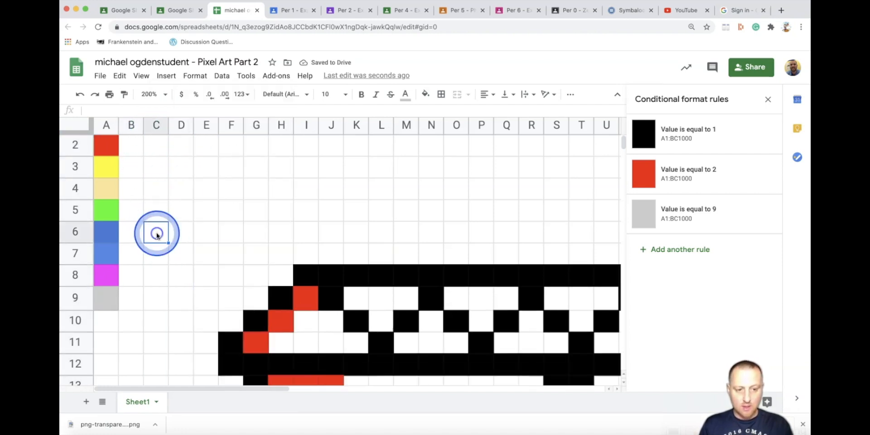
pyautogui.write('9\t9\t9\t9\t9\t9')
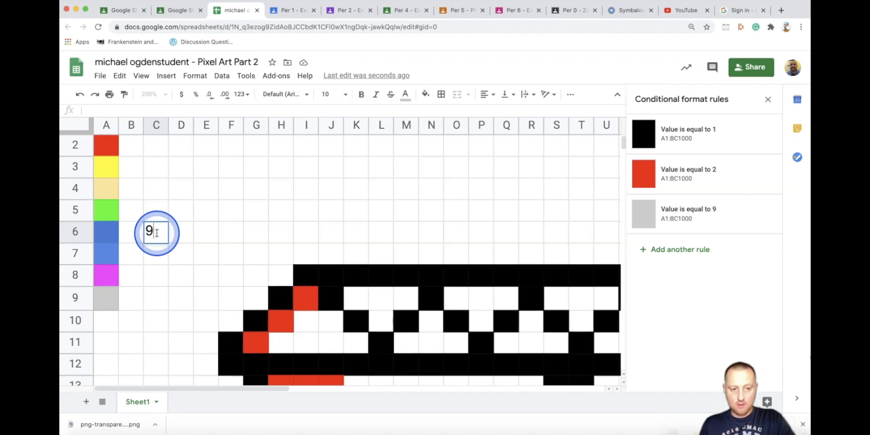
pyautogui.press('Up')
pyautogui.write('9')
pyautogui.press('Left')
pyautogui.write('9')
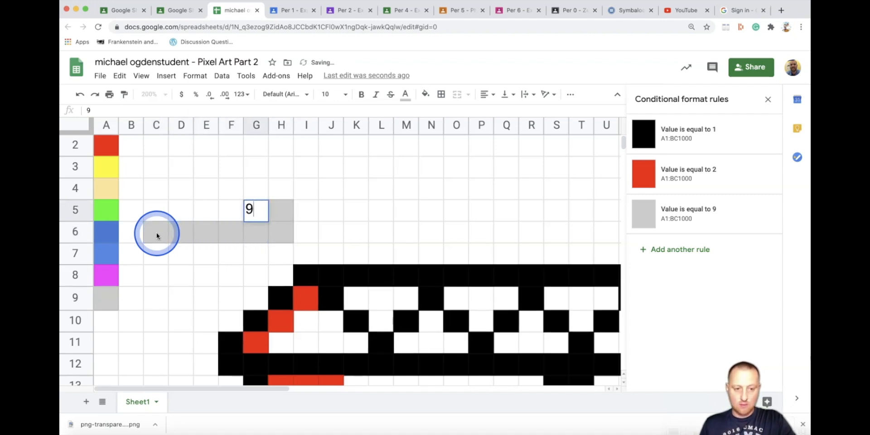
pyautogui.press('Left')
pyautogui.write('9')
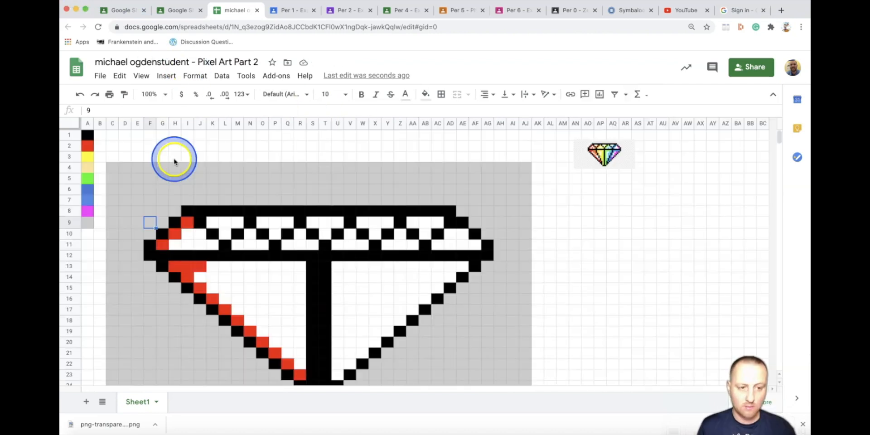
# Step: Switch to the Google Classroom assignment and review the requirement for a square background at least 3 rows and 3 columns thick
pyautogui.click(175, 159)
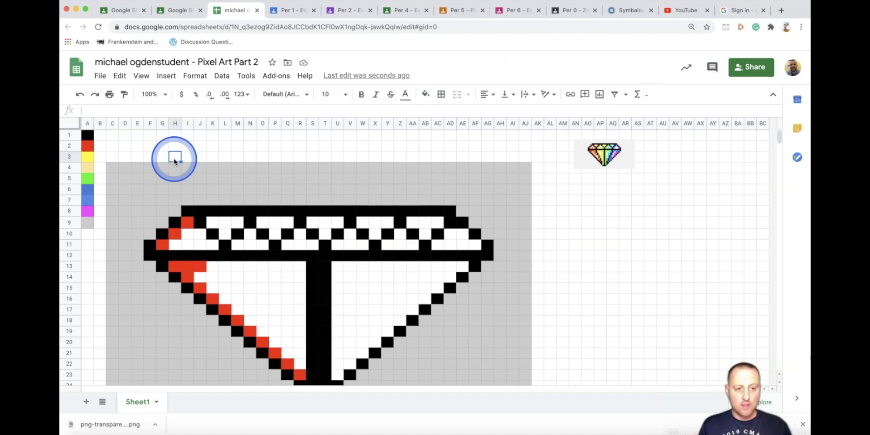
pyautogui.click(175, 10)
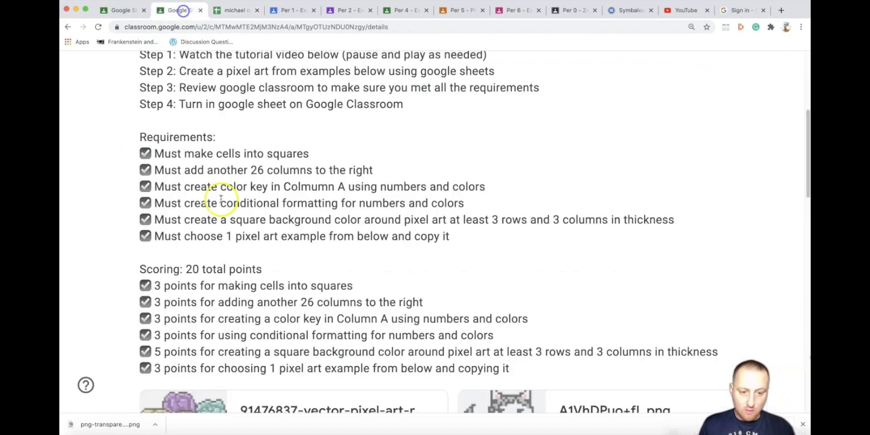
pyautogui.moveTo(203, 237); pyautogui.dragTo(358, 248)
pyautogui.click(233, 202)
pyautogui.moveTo(229, 219); pyautogui.dragTo(535, 222)
pyautogui.click(535, 222)
pyautogui.moveTo(443, 219); pyautogui.dragTo(648, 220)
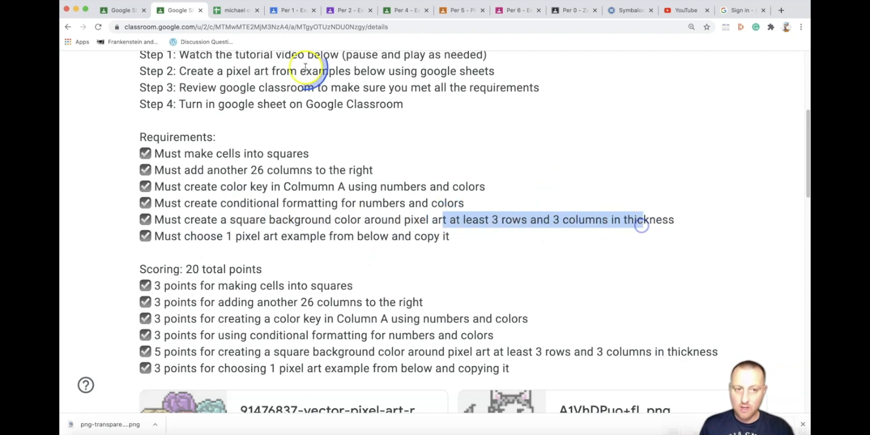
# Step: Return to the pixel art sheet and check the background's column thickness in columns C through E beside the diamond
pyautogui.click(233, 10)
pyautogui.click(190, 211)
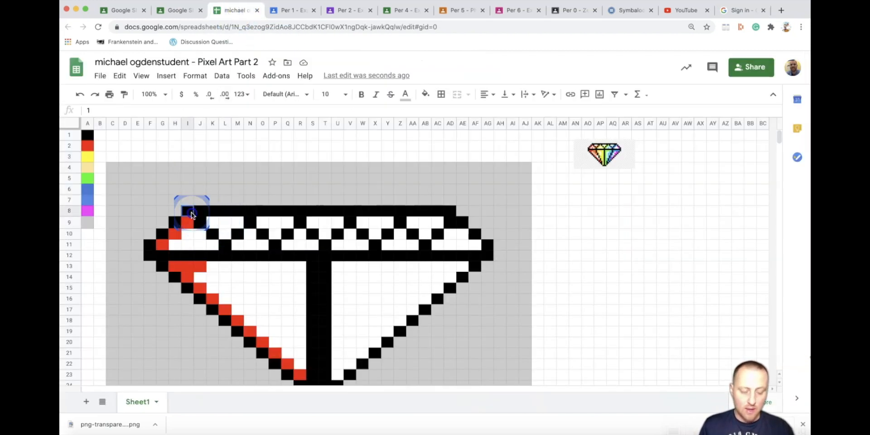
pyautogui.click(136, 245)
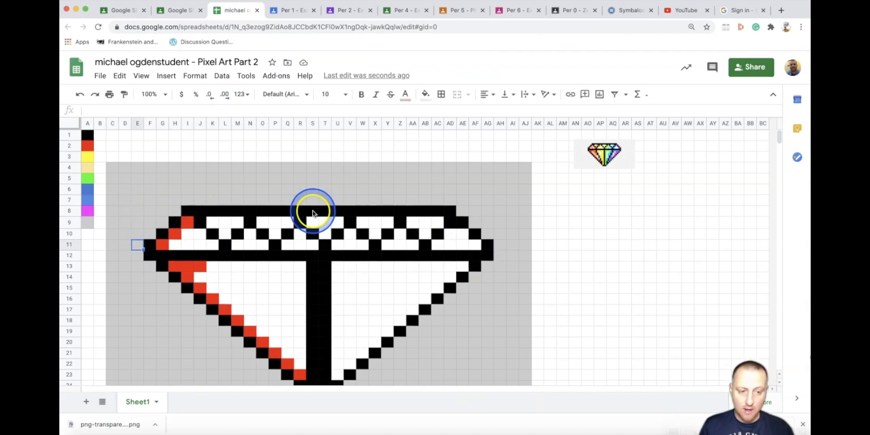
pyautogui.click(138, 122)
pyautogui.click(126, 122)
pyautogui.click(113, 123)
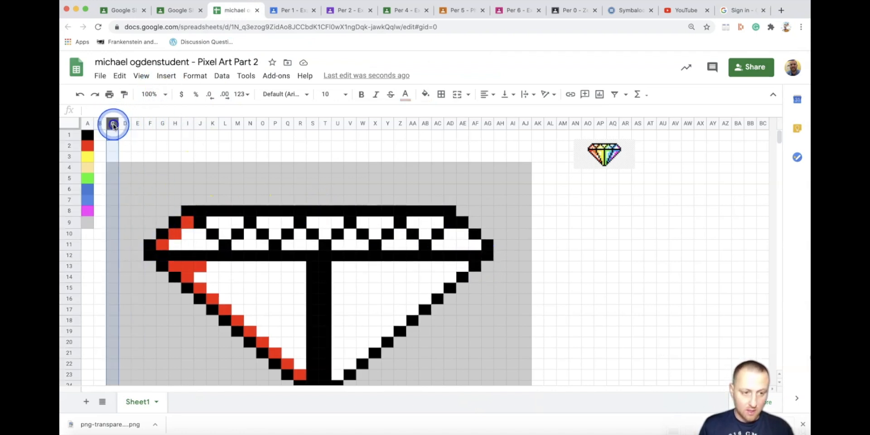
pyautogui.scroll(-2, 160, 221)
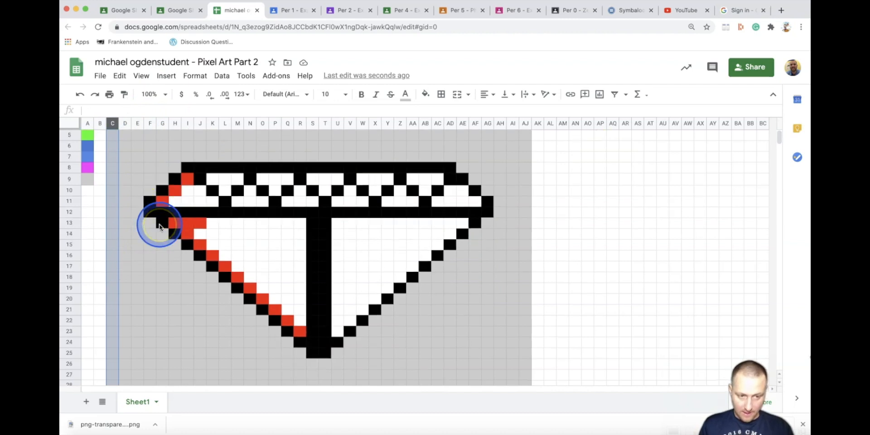
pyautogui.click(154, 169)
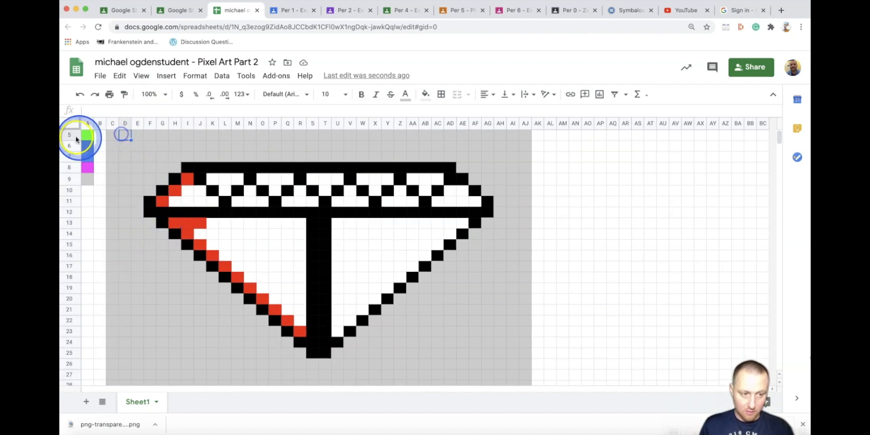
# Step: Check the background's row thickness in rows 5 to 7 above the diamond and rows 26 to 28 below it
pyautogui.click(76, 138)
pyautogui.click(69, 145)
pyautogui.click(67, 159)
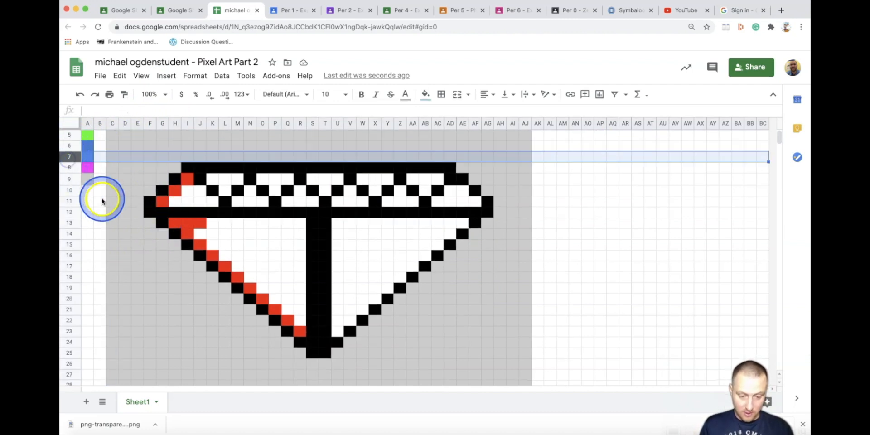
pyautogui.scroll(-1, 98, 274)
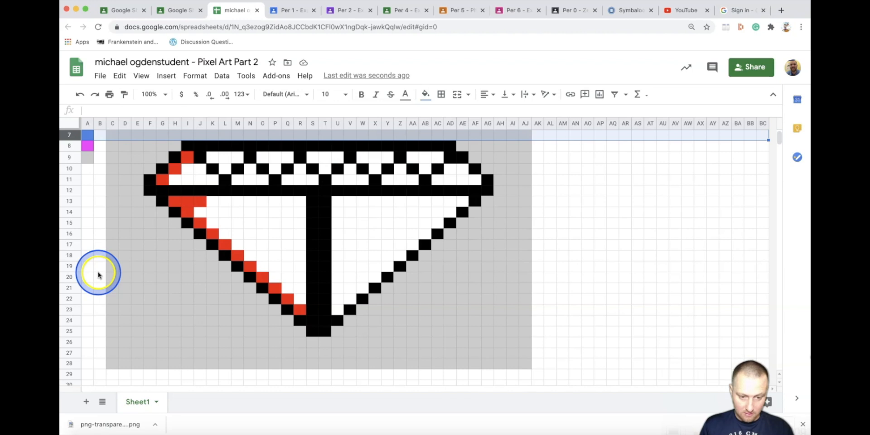
pyautogui.click(70, 342)
pyautogui.click(71, 363)
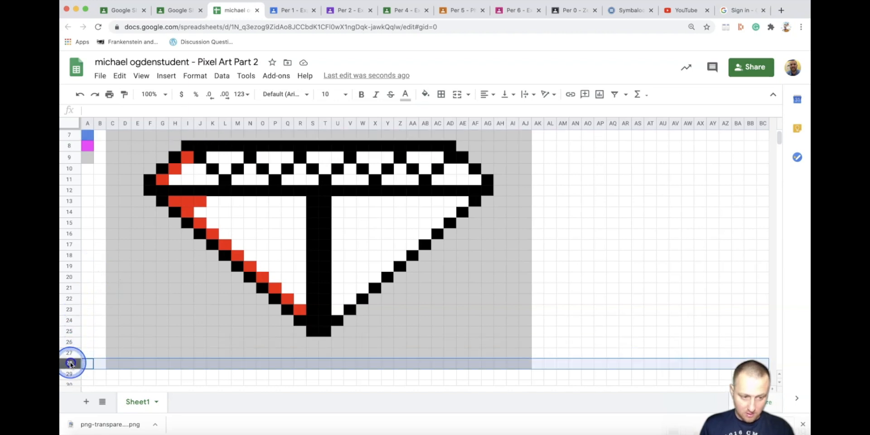
pyautogui.scroll(3, 499, 227)
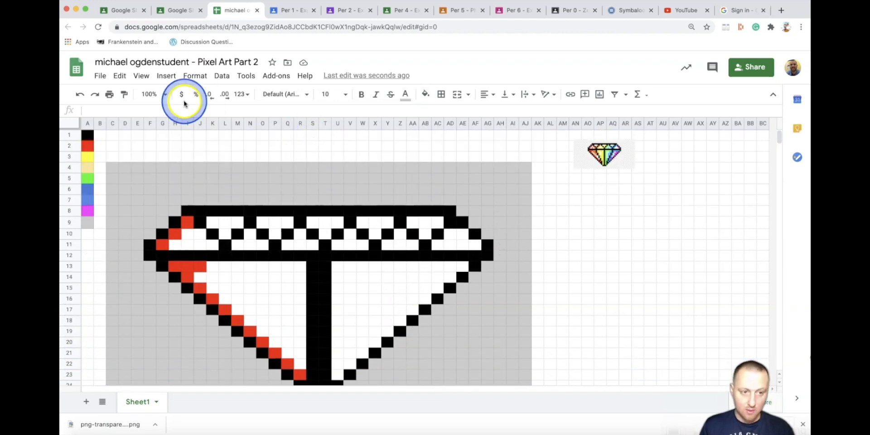
# Step: Set the sheet's zoom to 75% to fit the whole pixel art in view
pyautogui.click(167, 95)
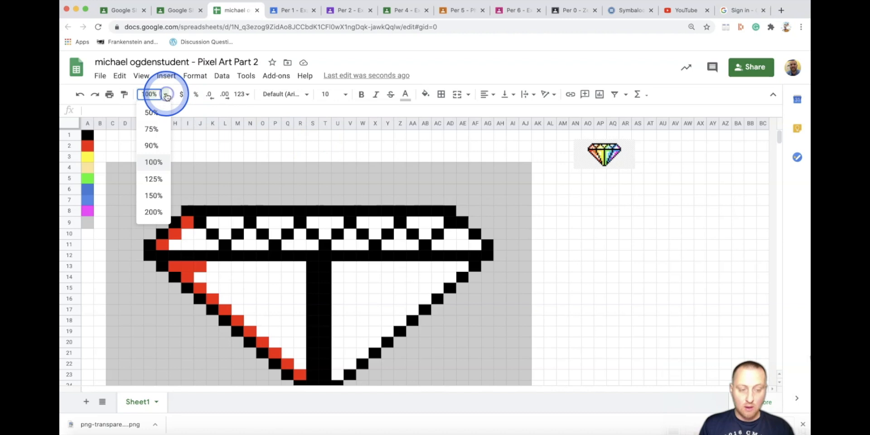
pyautogui.click(152, 129)
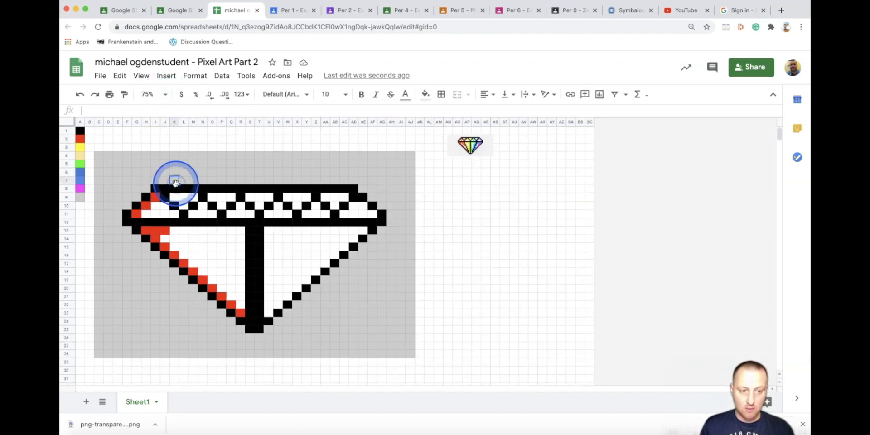
pyautogui.scroll(-1, 175, 182)
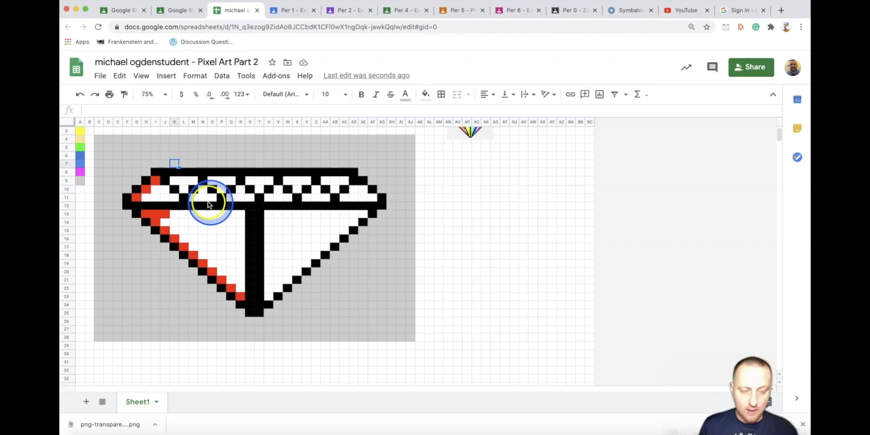
# Step: Select the whole gray square, C4 to AJ28, and apply an outer border around it
pyautogui.click(98, 141)
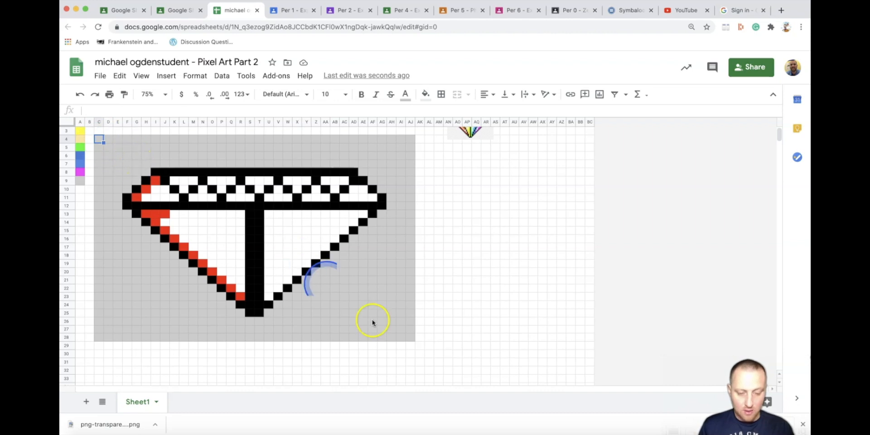
pyautogui.keyDown('shift'); pyautogui.click(410, 341); pyautogui.keyUp('shift')
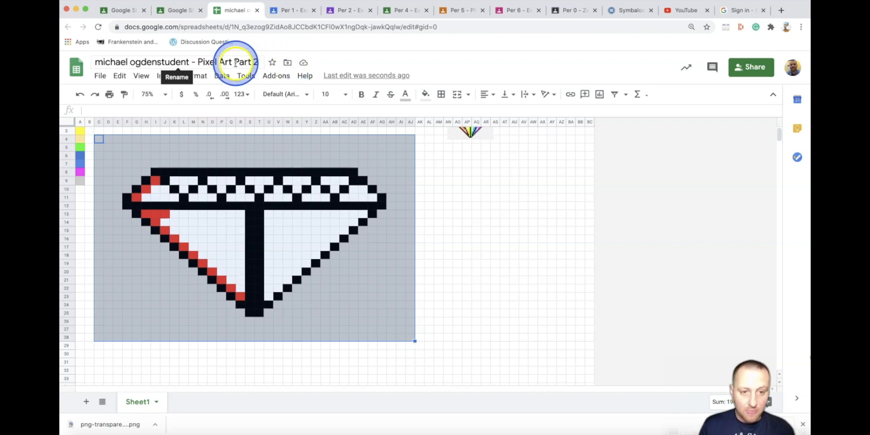
pyautogui.click(441, 95)
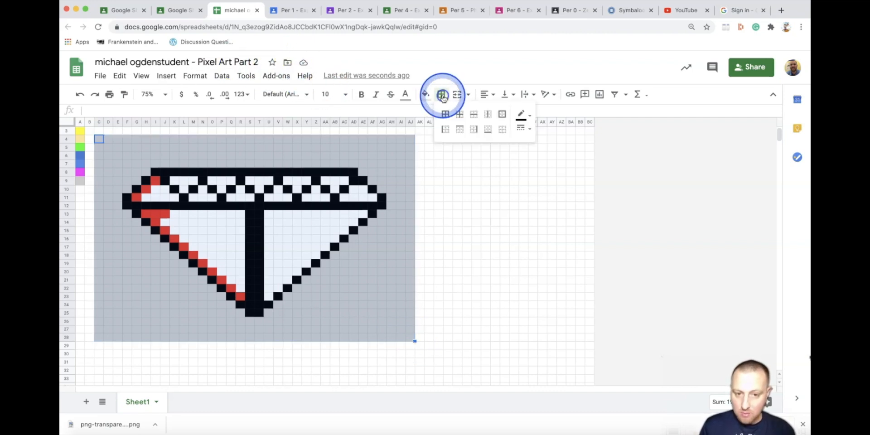
pyautogui.click(503, 114)
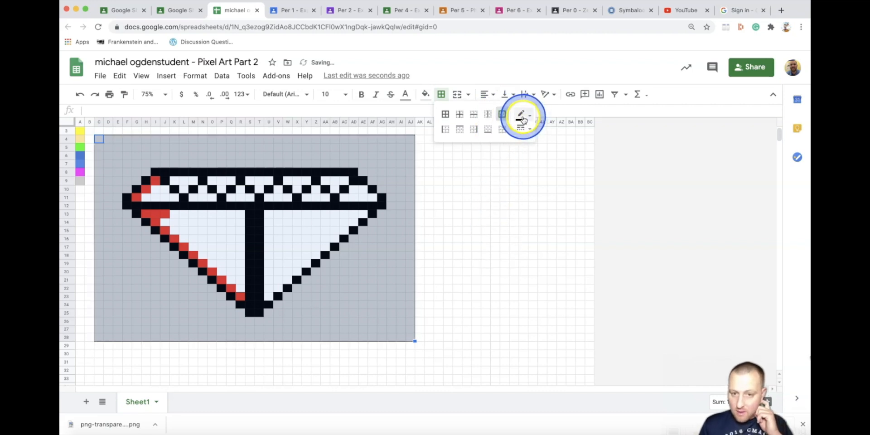
# Step: Change the outer border's style to the thick solid line, keeping it black, and deselect the artwork
pyautogui.click(522, 117)
pyautogui.click(521, 117)
pyautogui.click(522, 129)
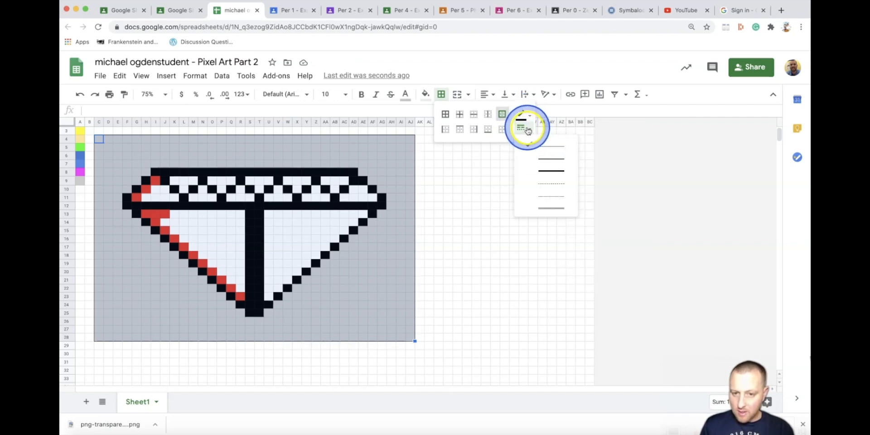
pyautogui.click(523, 117)
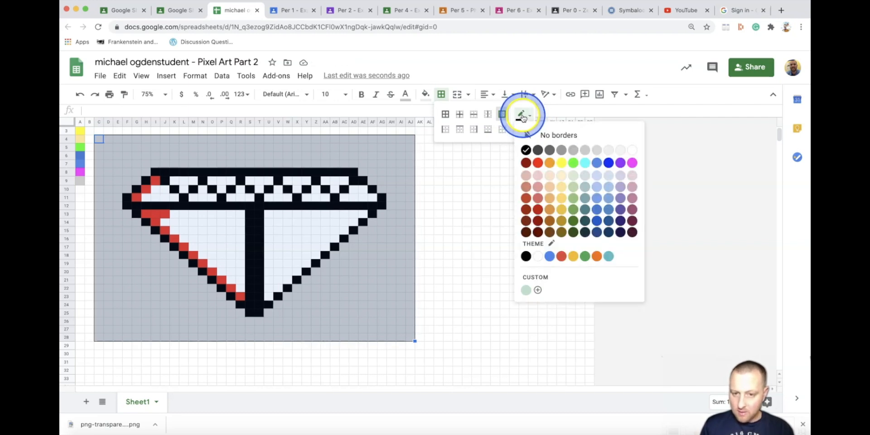
pyautogui.click(509, 144)
pyautogui.click(530, 130)
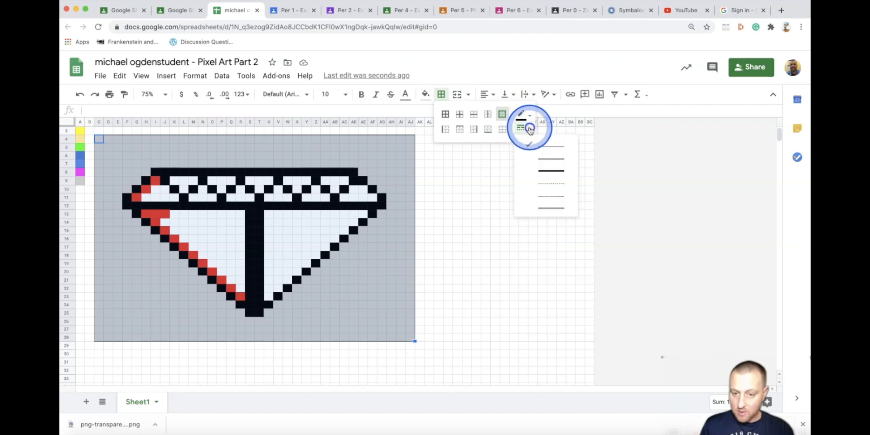
pyautogui.click(546, 170)
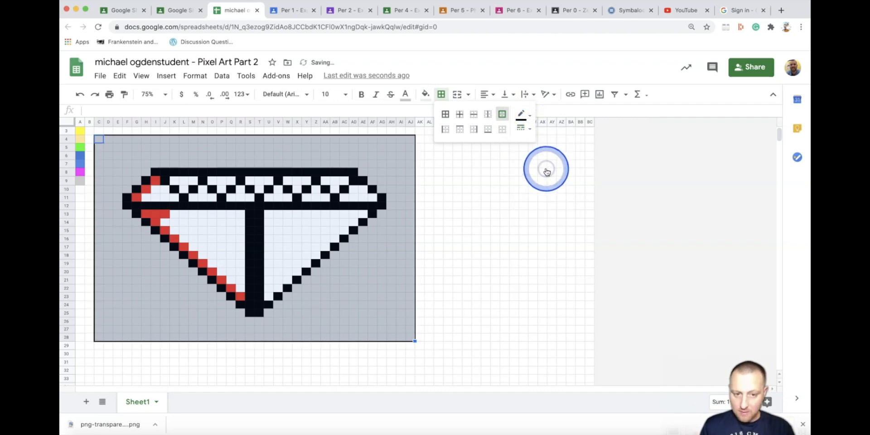
pyautogui.click(469, 244)
pyautogui.scroll(1, 316, 260)
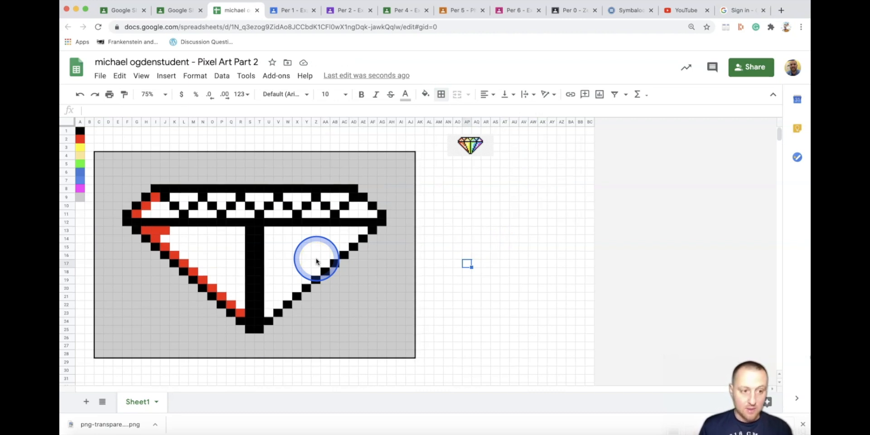
# Step: Compare the diamond artwork and the column A color key with the requirements list in the Google Classroom assignment
pyautogui.click(183, 222)
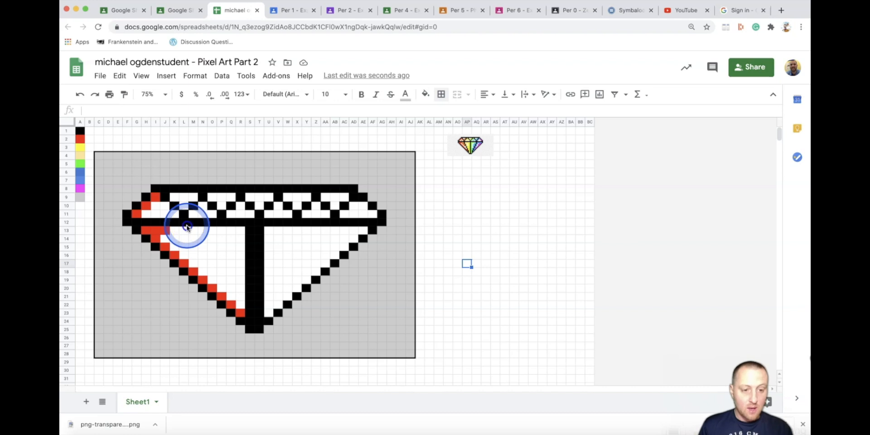
pyautogui.click(80, 122)
pyautogui.click(171, 181)
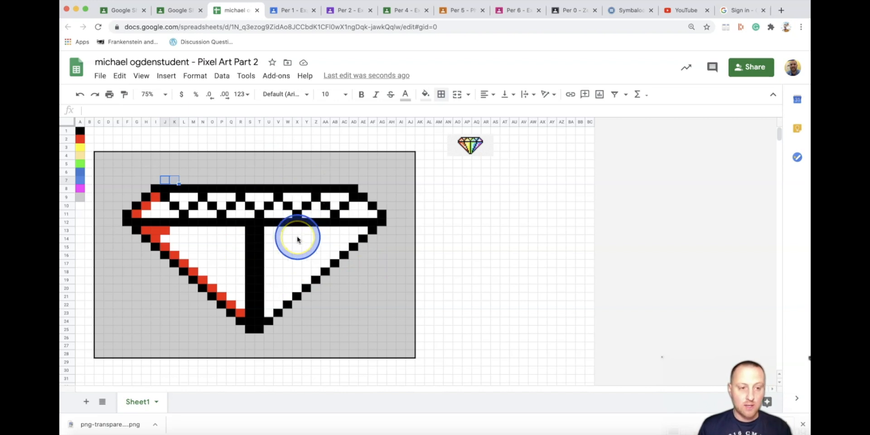
pyautogui.click(179, 10)
pyautogui.click(218, 192)
pyautogui.scroll(1, 217, 191)
pyautogui.moveTo(171, 183); pyautogui.dragTo(506, 254)
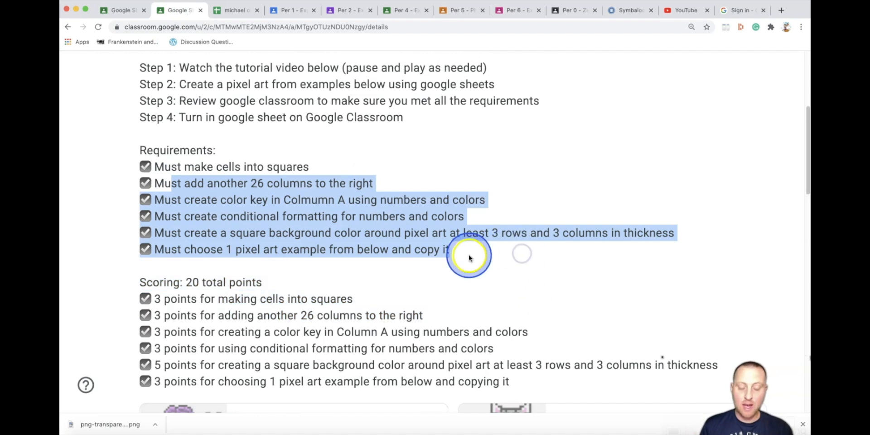
pyautogui.click(236, 10)
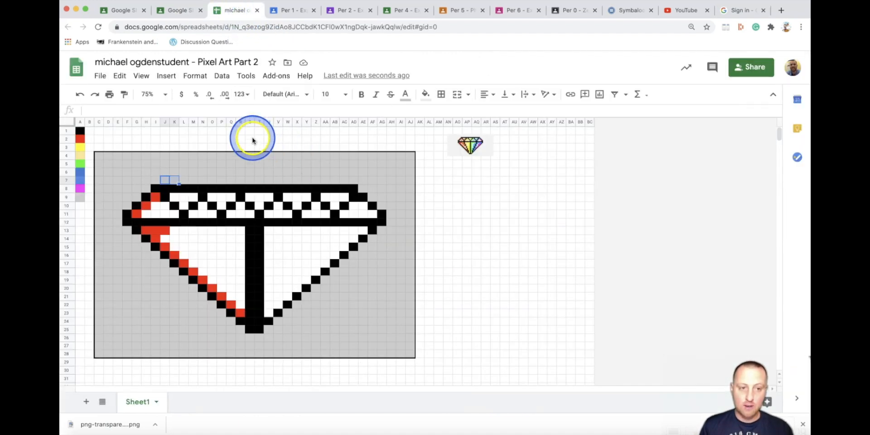
pyautogui.click(185, 11)
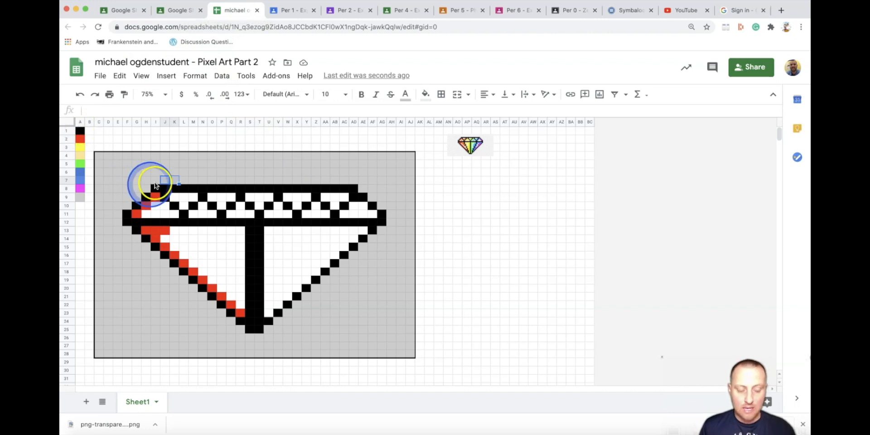
# Step: Go to the beginning of the Google Classroom assignment page and zoom out to 125% to show the work submission area
pyautogui.click(177, 10)
pyautogui.scroll(5, 313, 138)
pyautogui.scroll(-1, 334, 148)
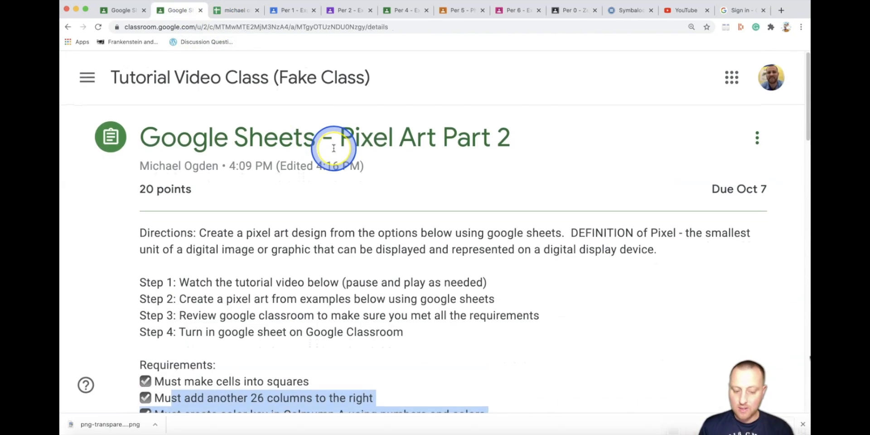
pyautogui.press('super+minus')
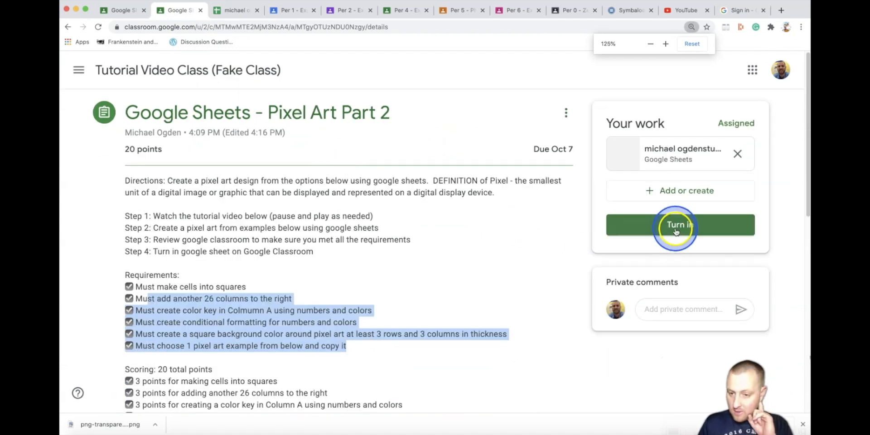